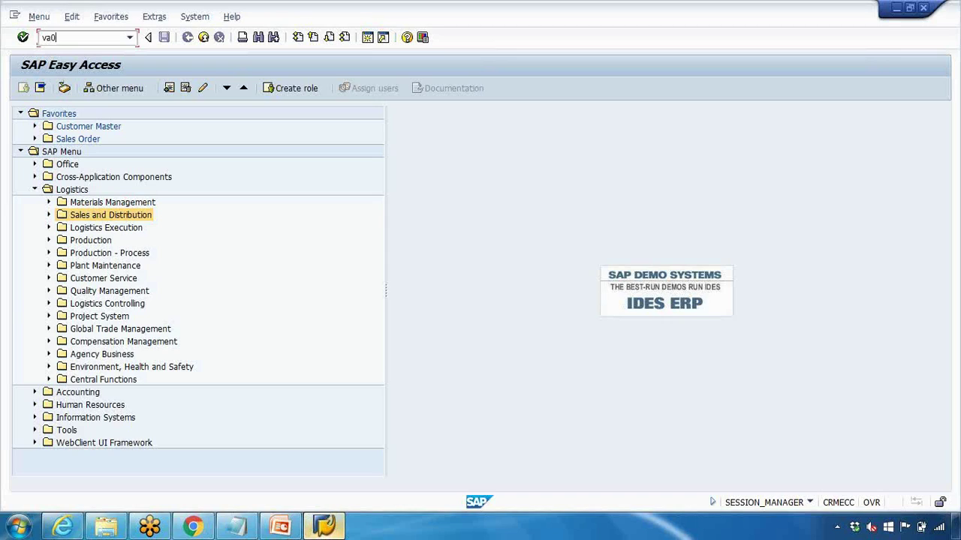
Step: Launch VA01 and submit order type OR with sales org 1000, channel 10, division 00
key(Return)
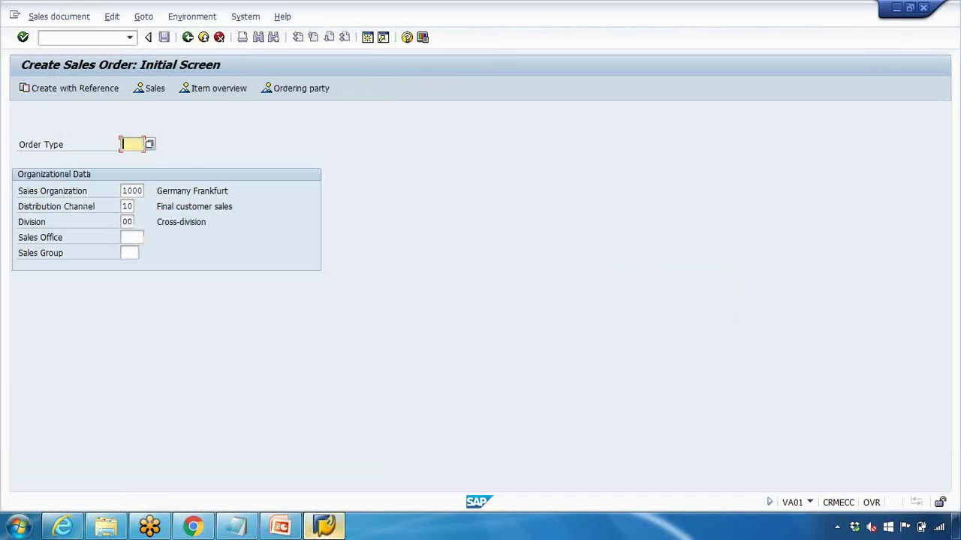
text(or)
key(Tab)
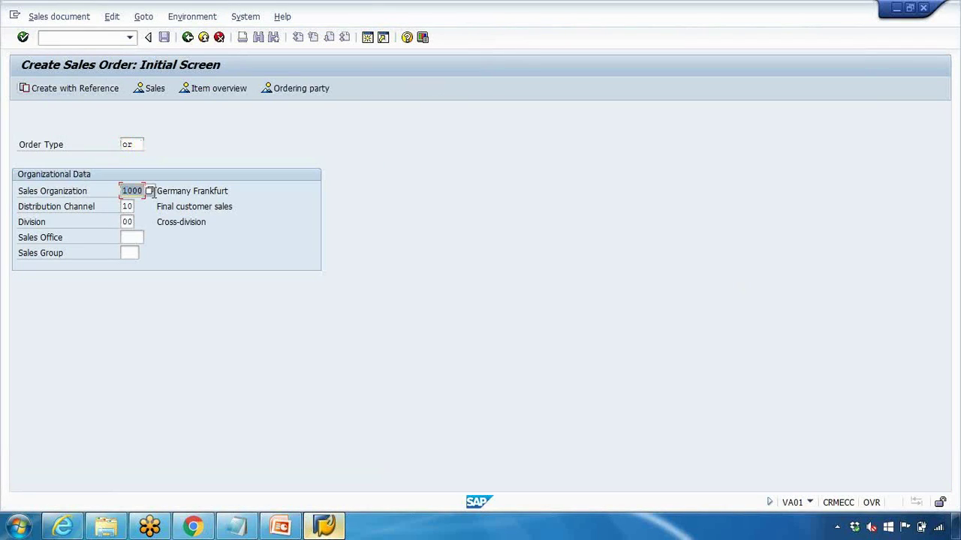
key(Tab)
key(Tab)
click(132, 236)
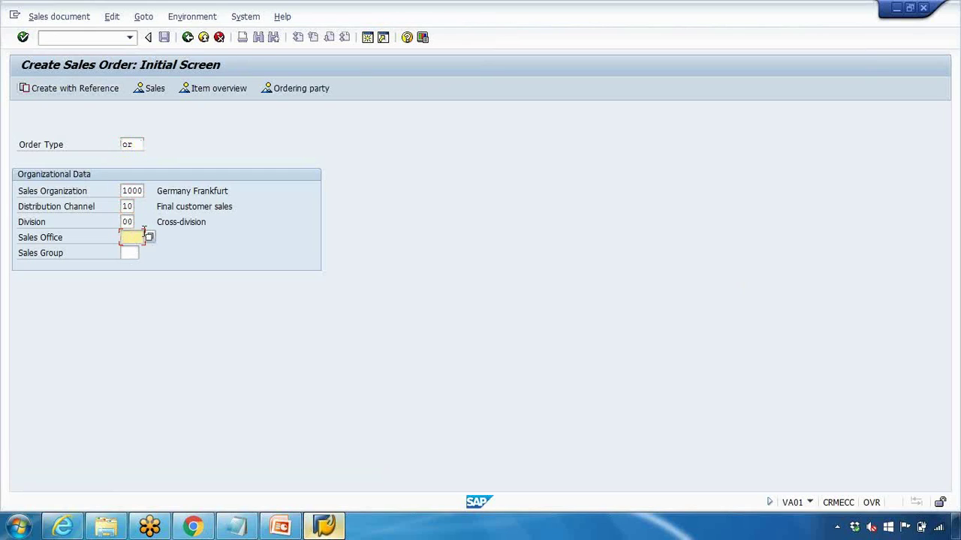
key(Return)
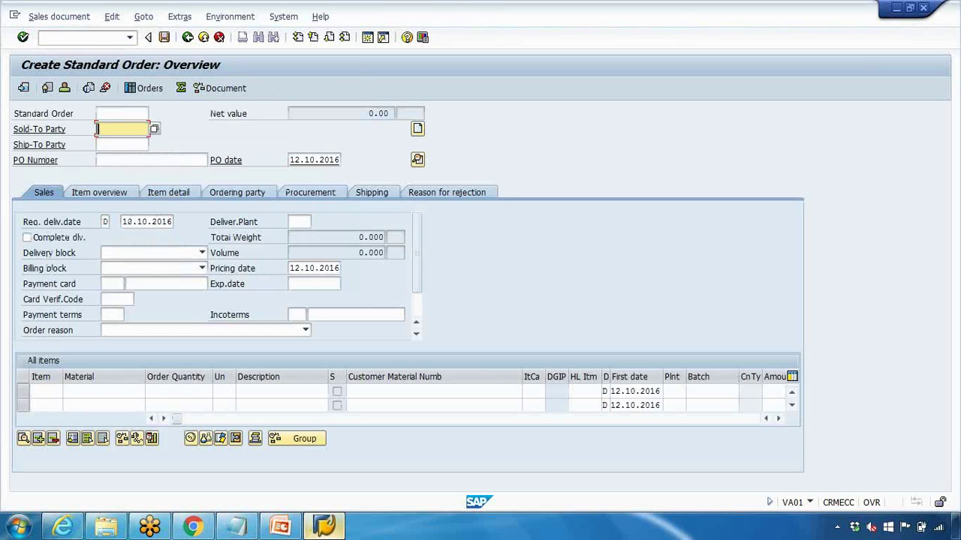
Step: Fill in the previously used sold-to party from input history and load the customer's details
click(99, 130)
click(109, 140)
double_click(132, 130)
key(Return)
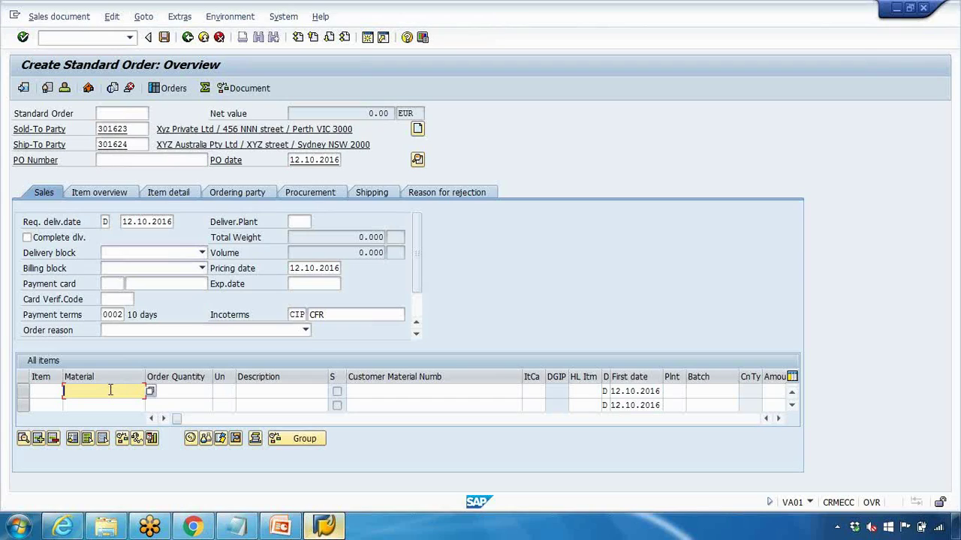
Step: Enter item material LAPTOP_DELL_11 with order quantity 10
text(lap)
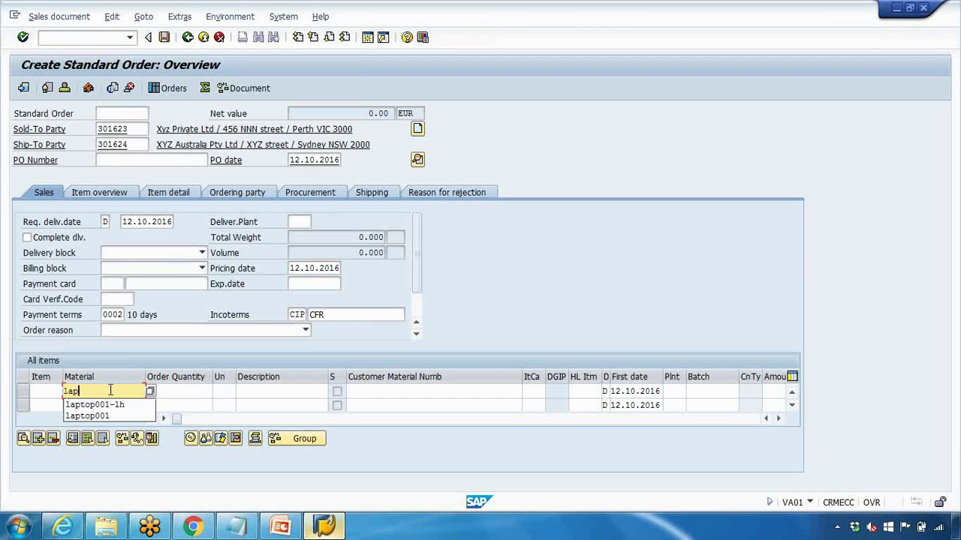
text(top_dell_11)
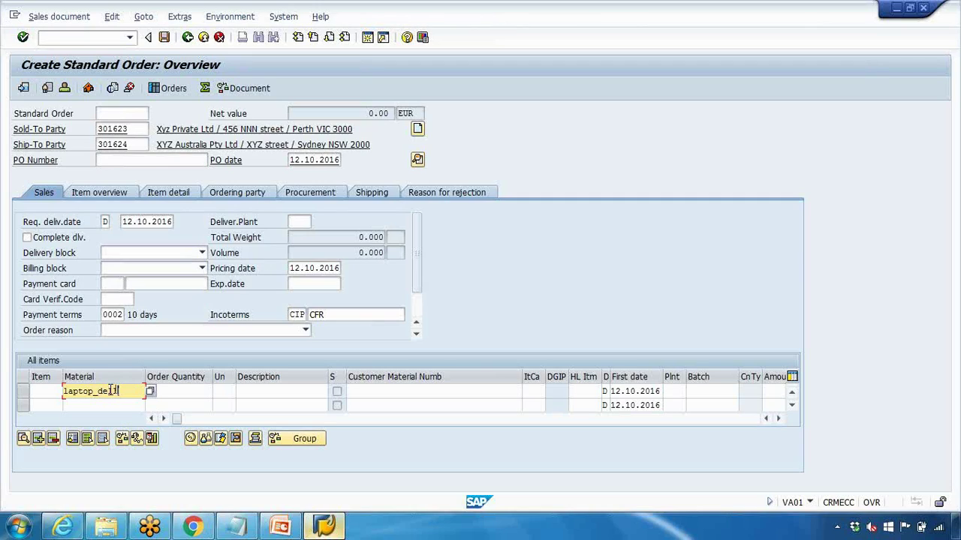
click(198, 390)
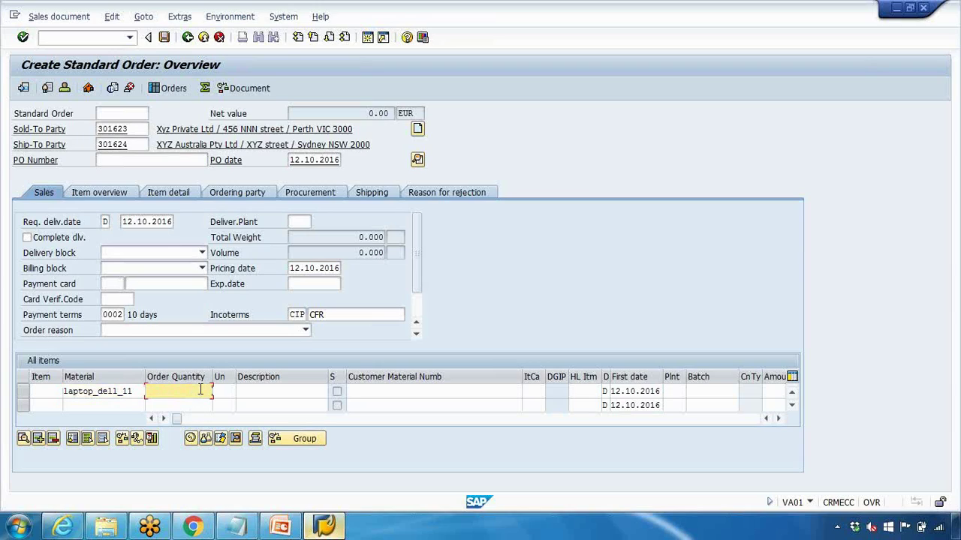
text(10)
key(Return)
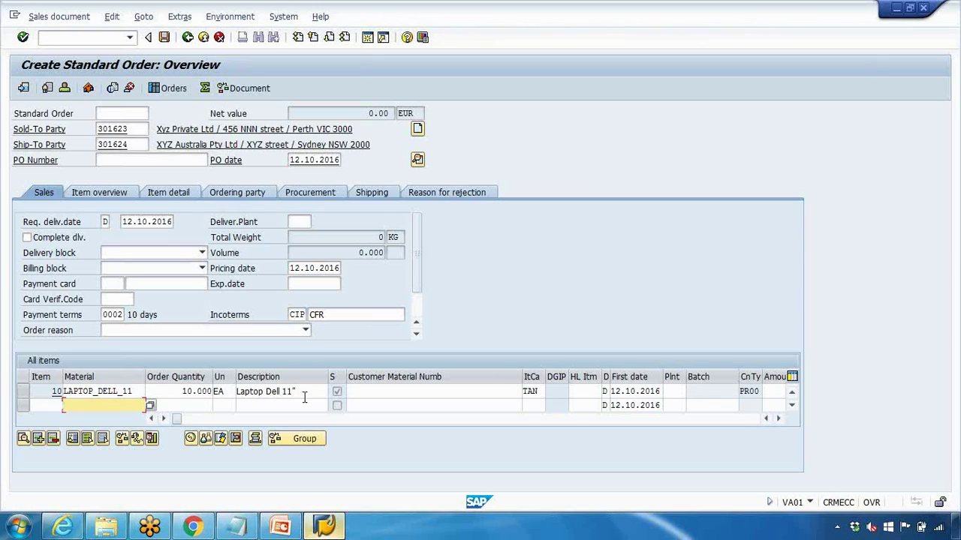
Step: Inspect item 10's description and customer material number, which remains blank
drag(309, 391, 231, 393)
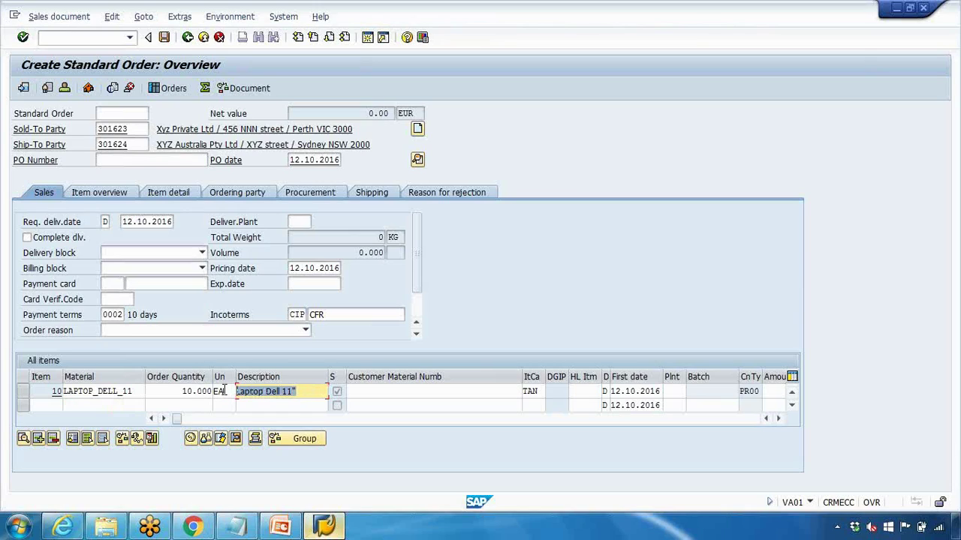
key(shift+Tab)
key(Tab)
click(369, 391)
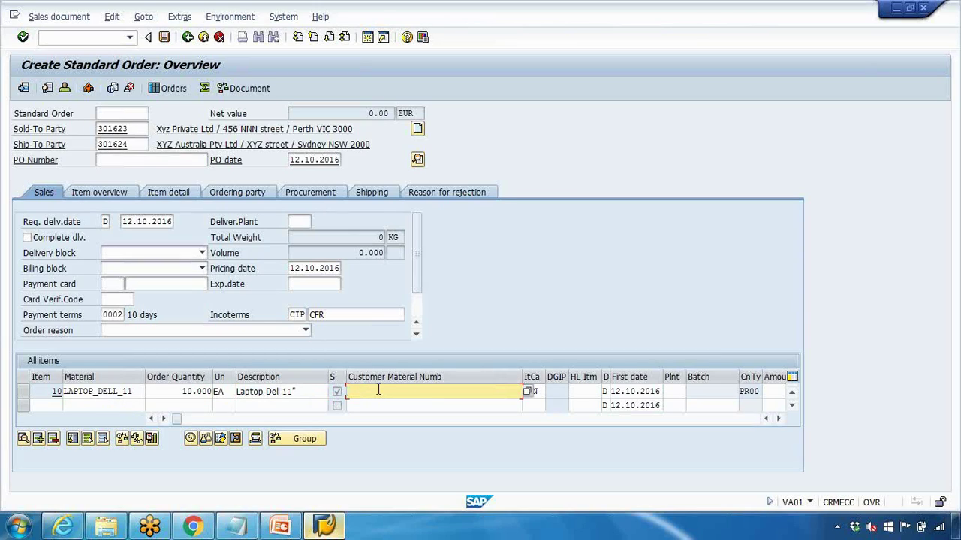
drag(142, 393, 48, 387)
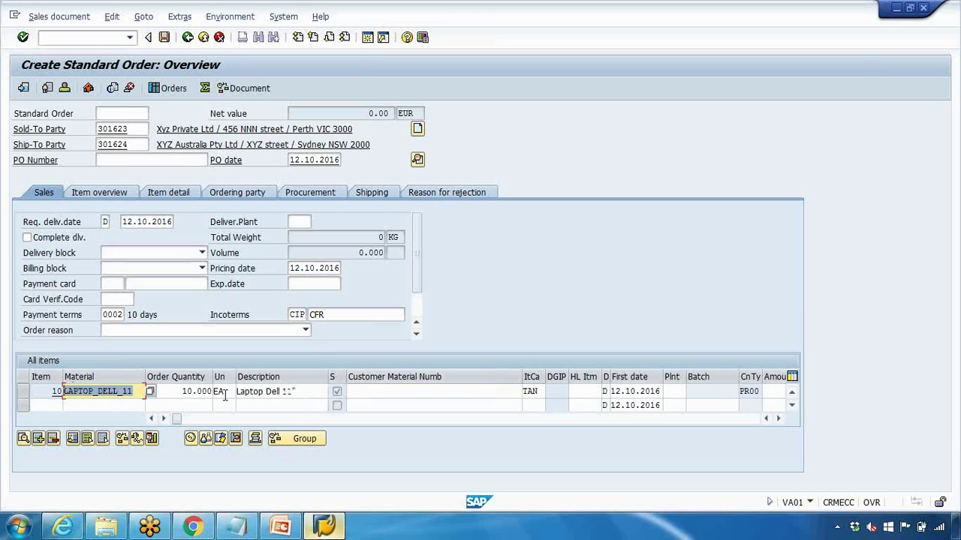
click(368, 390)
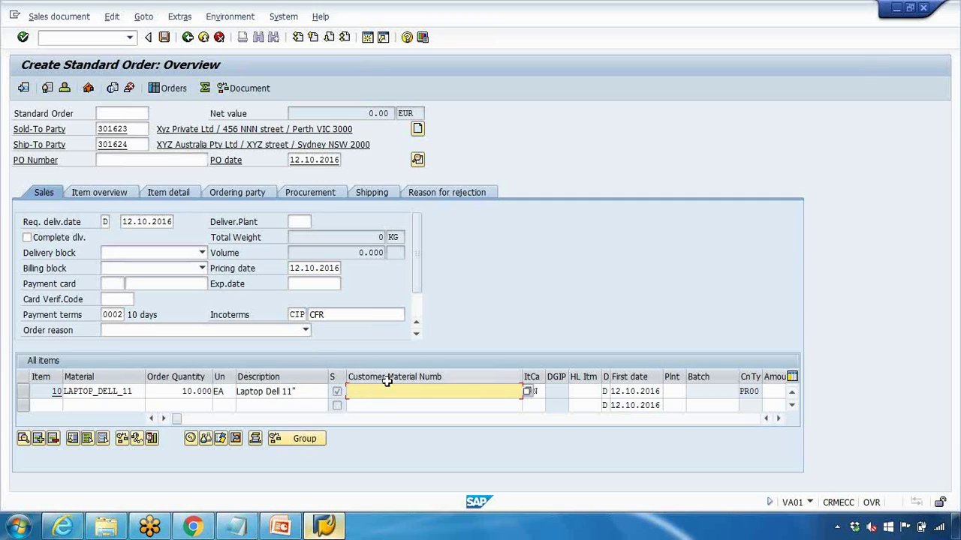
Step: Exit the order without saving and consult the Customer Info Record slide for the menu path
click(219, 38)
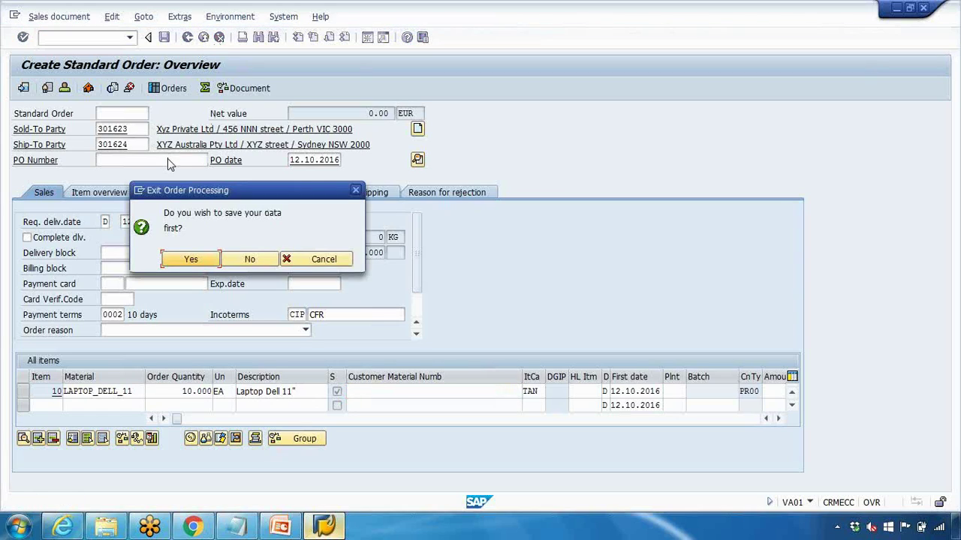
click(247, 260)
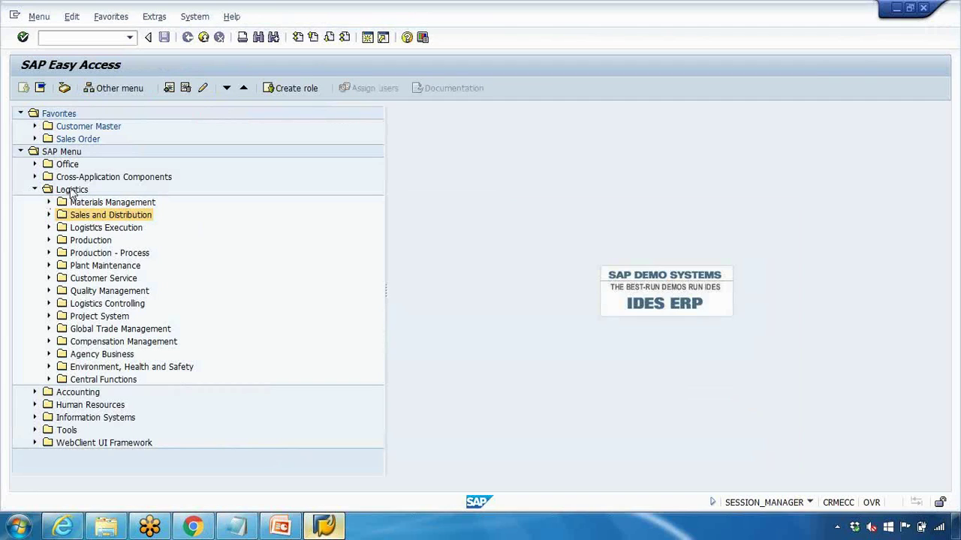
click(280, 528)
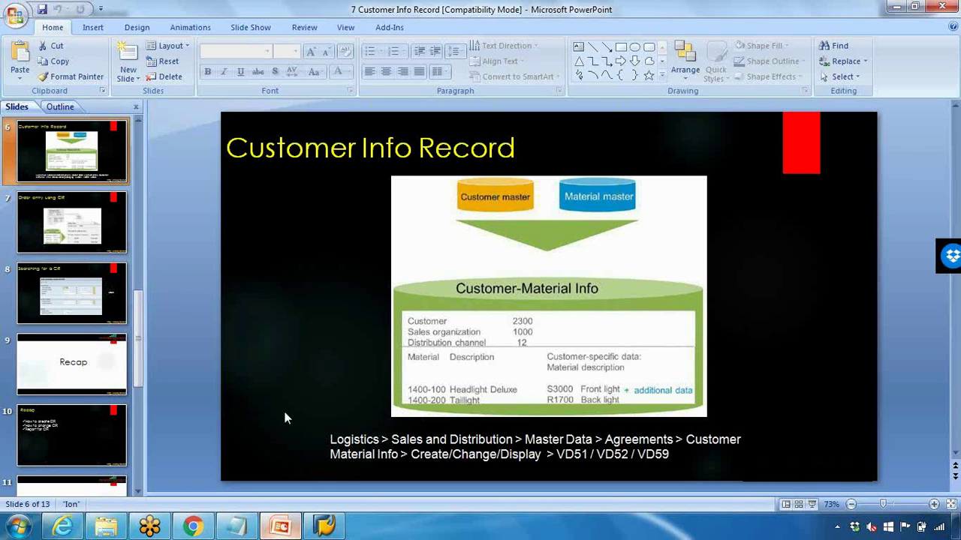
click(567, 455)
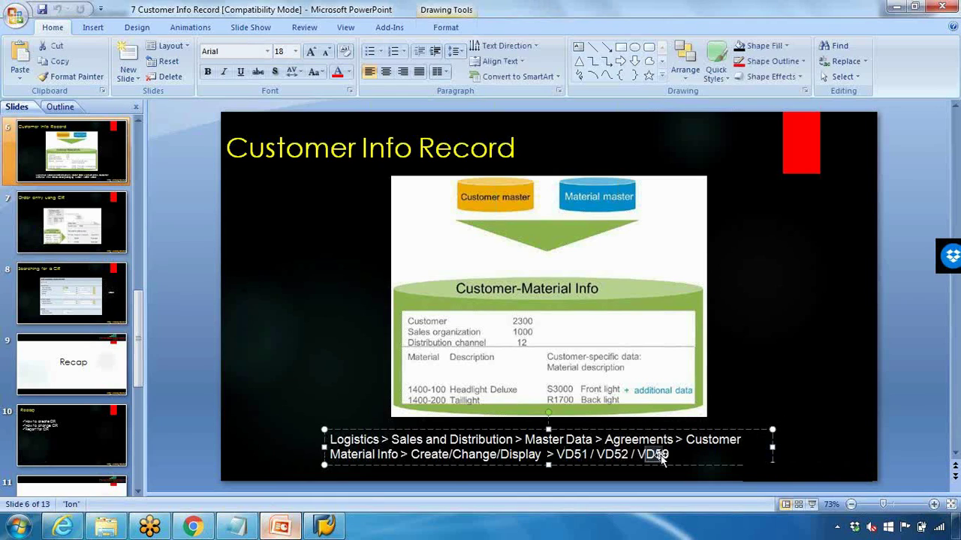
click(326, 529)
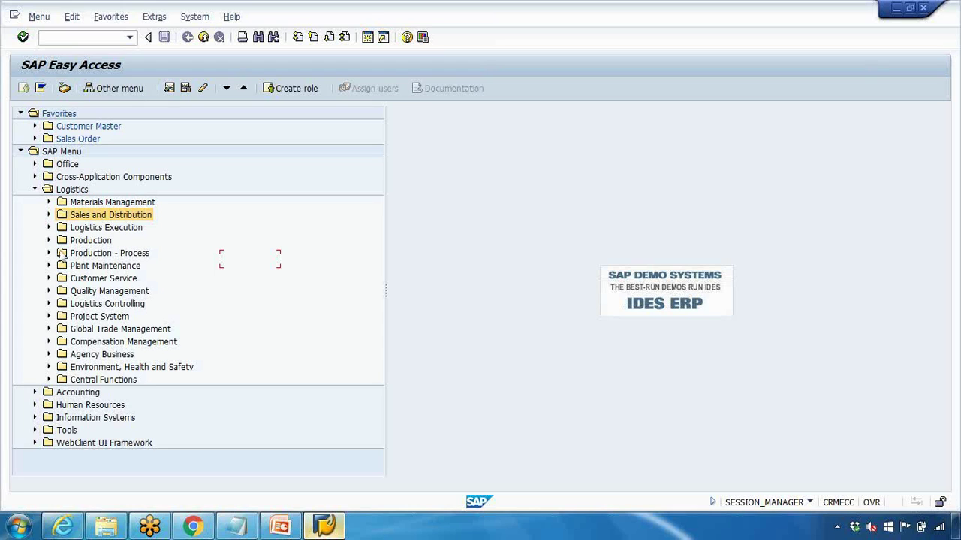
Step: Browse Sales and Distribution > Master Data > Agreements > Customer Material Information to VD51
click(48, 216)
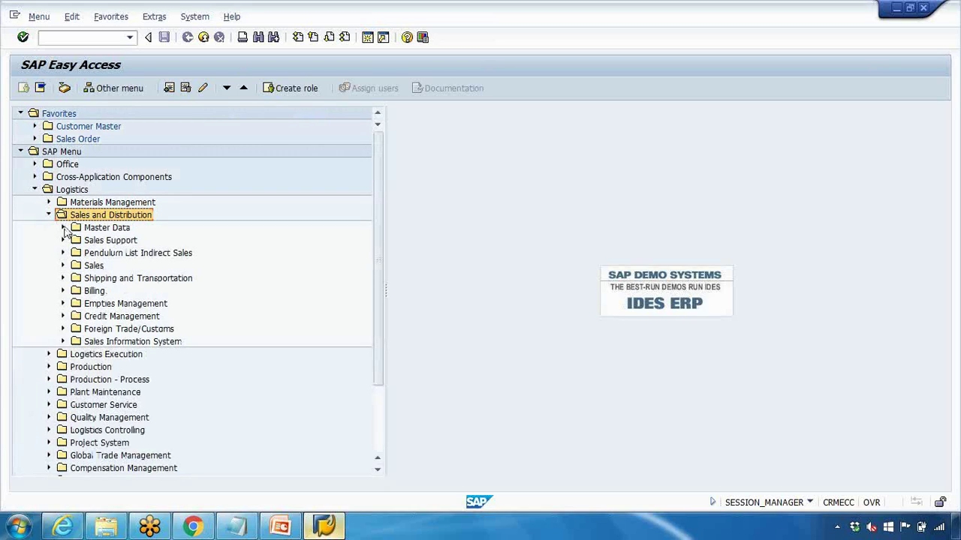
click(63, 227)
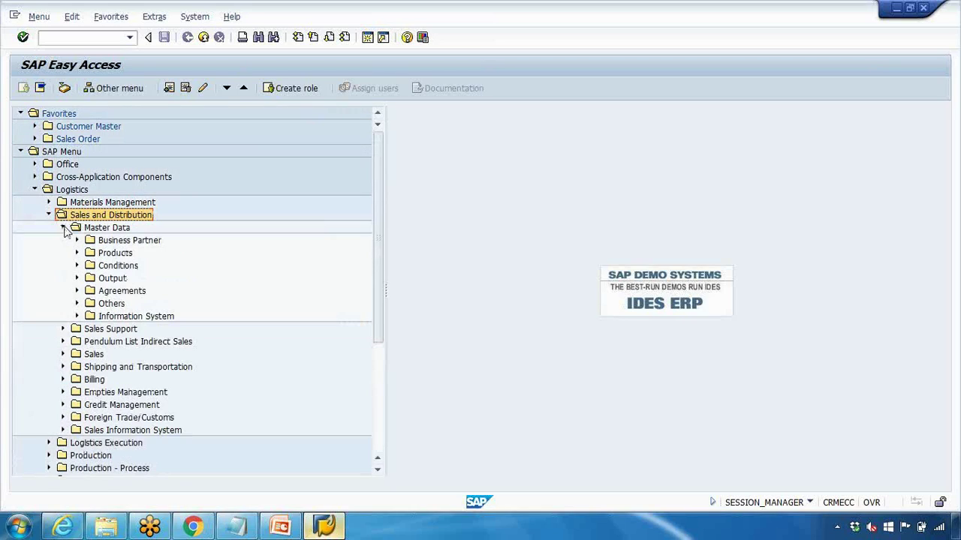
click(77, 291)
click(91, 303)
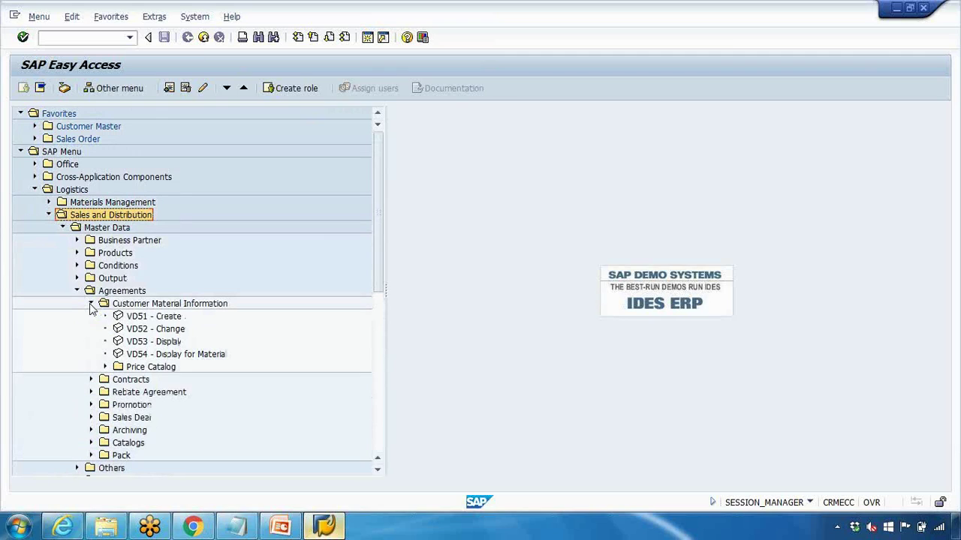
click(147, 316)
Step: Run VD51 and confirm the customer with sales org 1000 and channel 10
click(87, 39)
text(vd51)
key(Return)
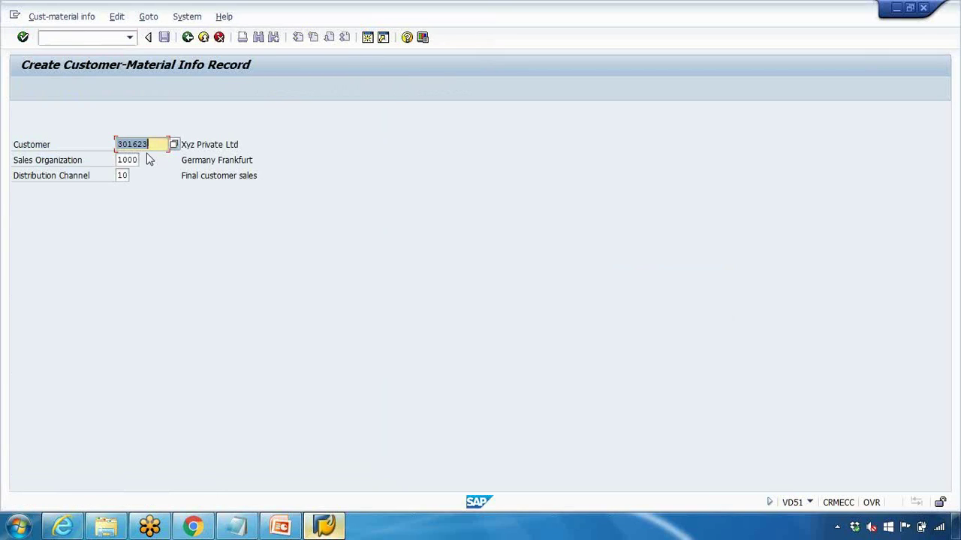
click(124, 160)
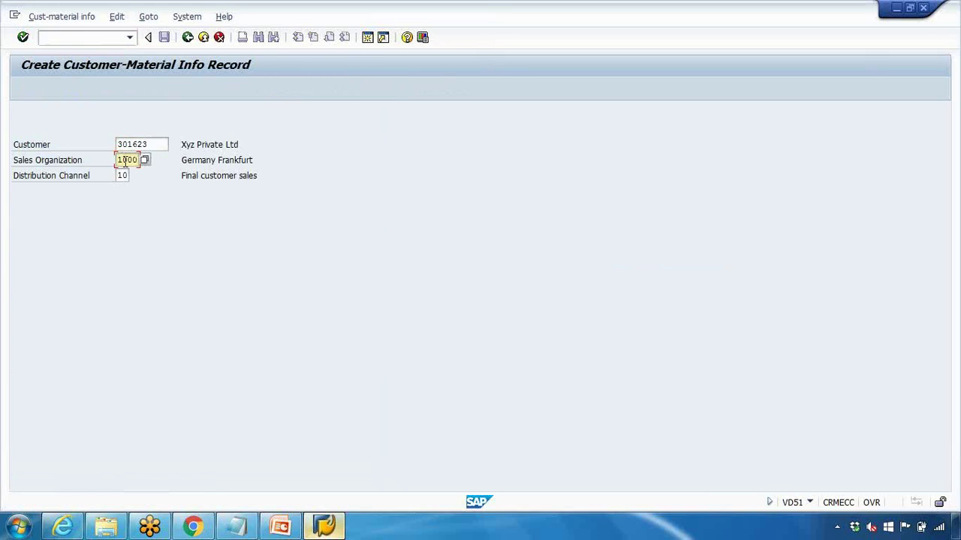
click(132, 174)
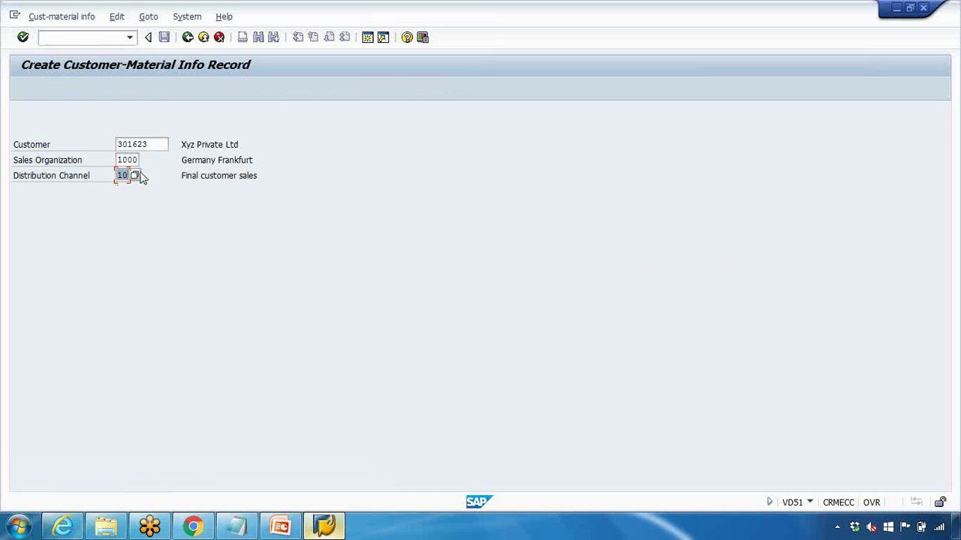
key(Return)
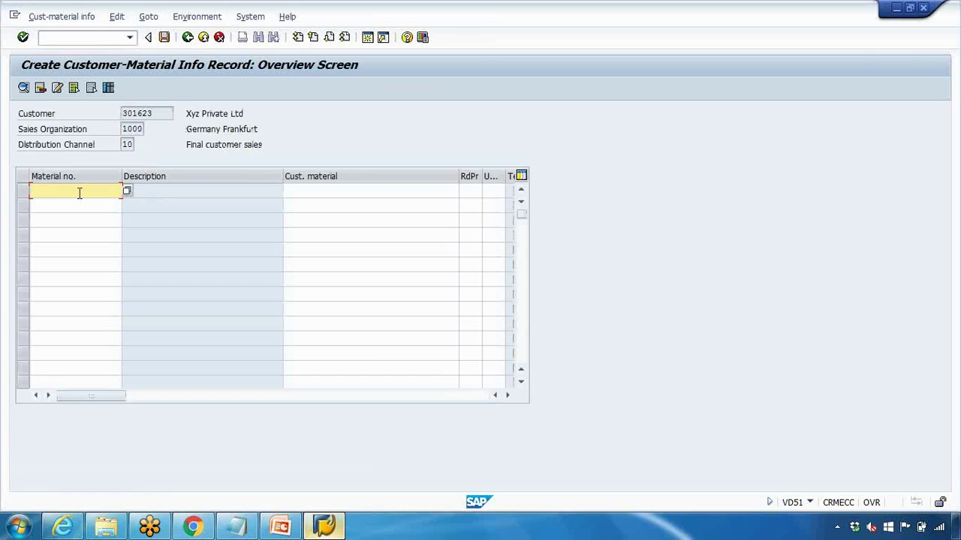
Step: Enter material LAPTOP_DELL_11 in the overview table so its description loads
text(laptop_dell_11)
click(127, 192)
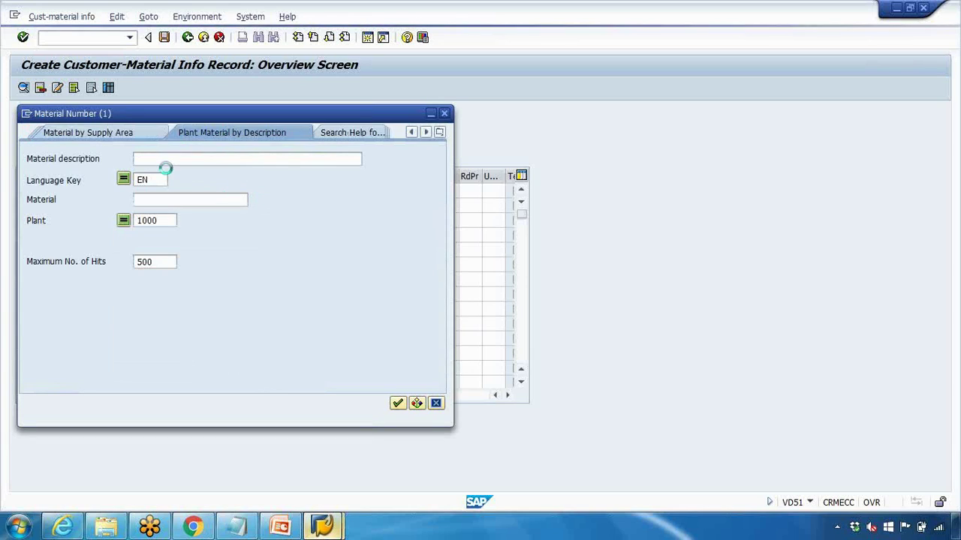
click(444, 114)
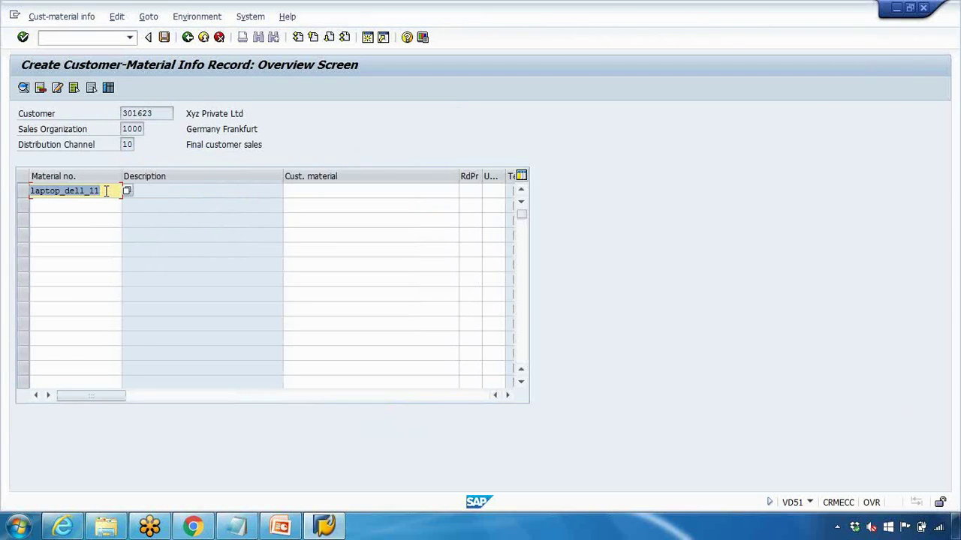
key(Return)
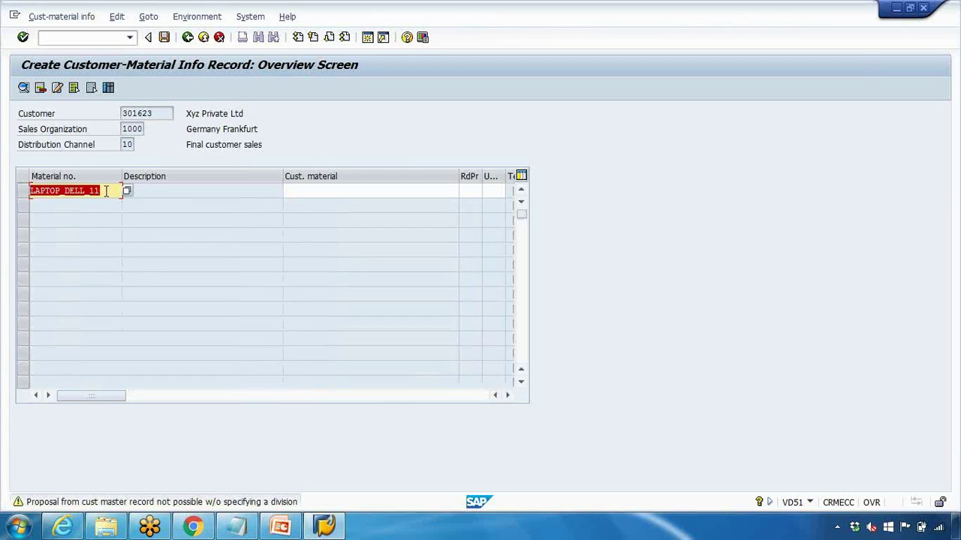
key(Return)
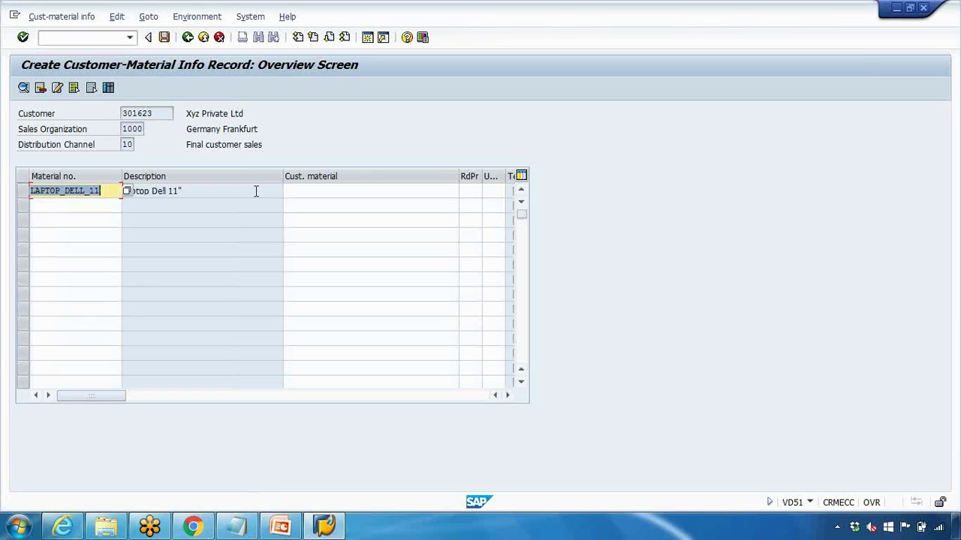
Step: Assign customer material DELL11 to the LAPTOP_DELL_11 row and open its item details
key(Tab)
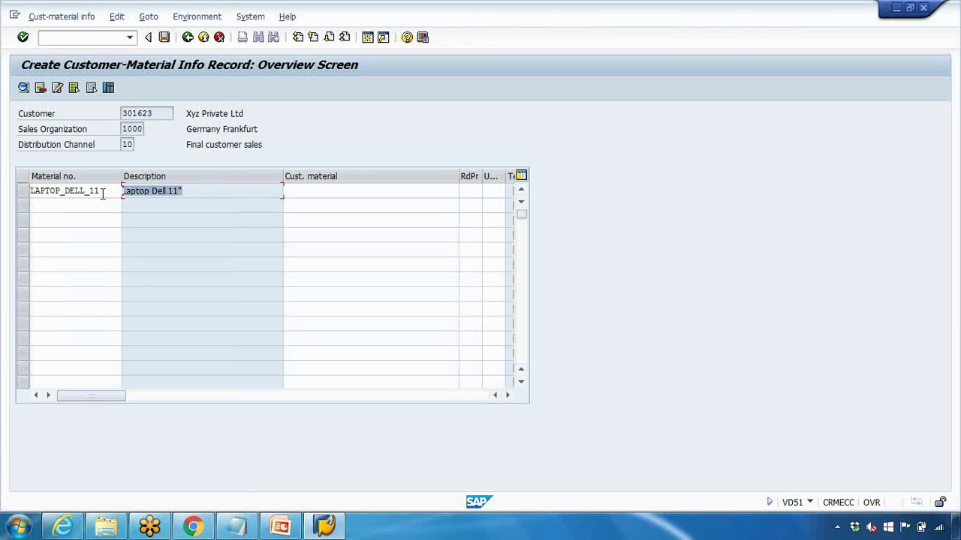
click(310, 193)
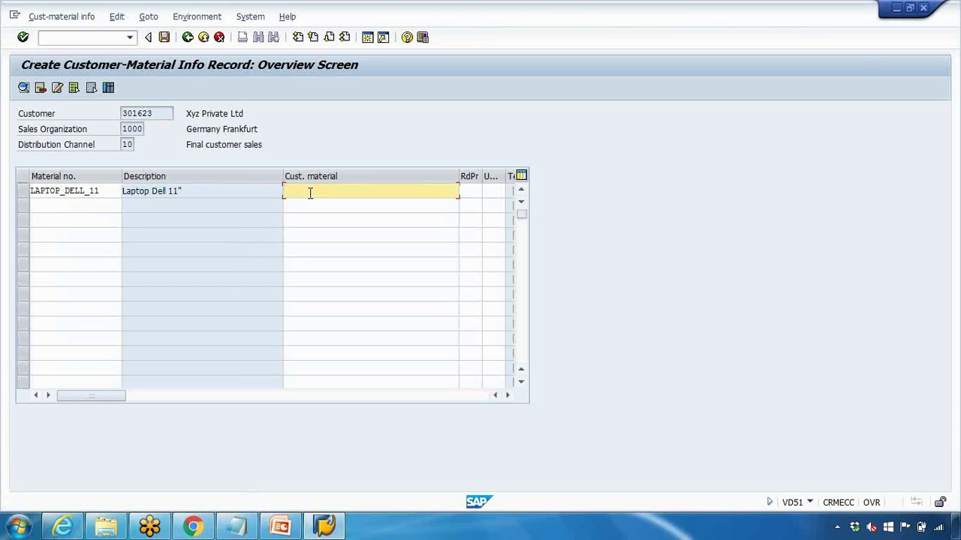
text(DELL11)
drag(323, 190, 281, 194)
click(23, 190)
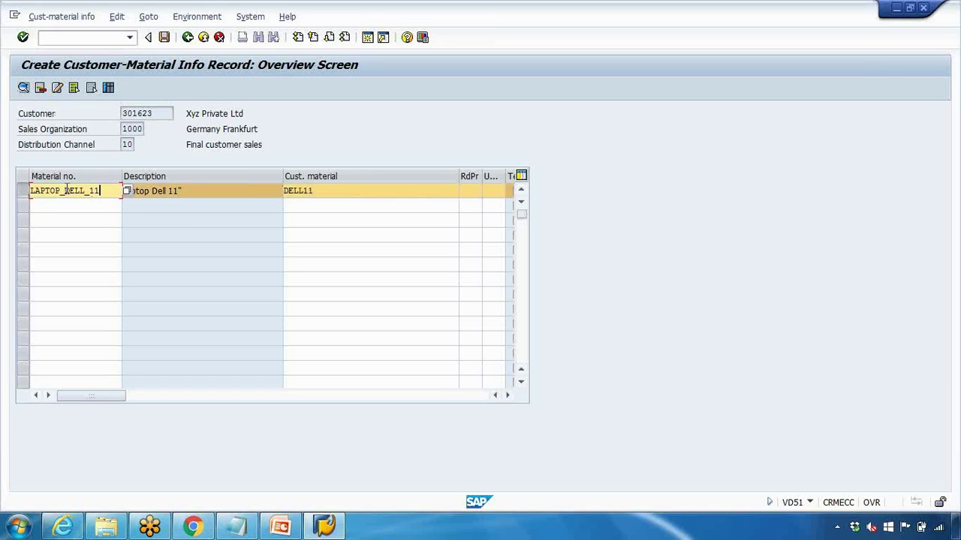
click(23, 89)
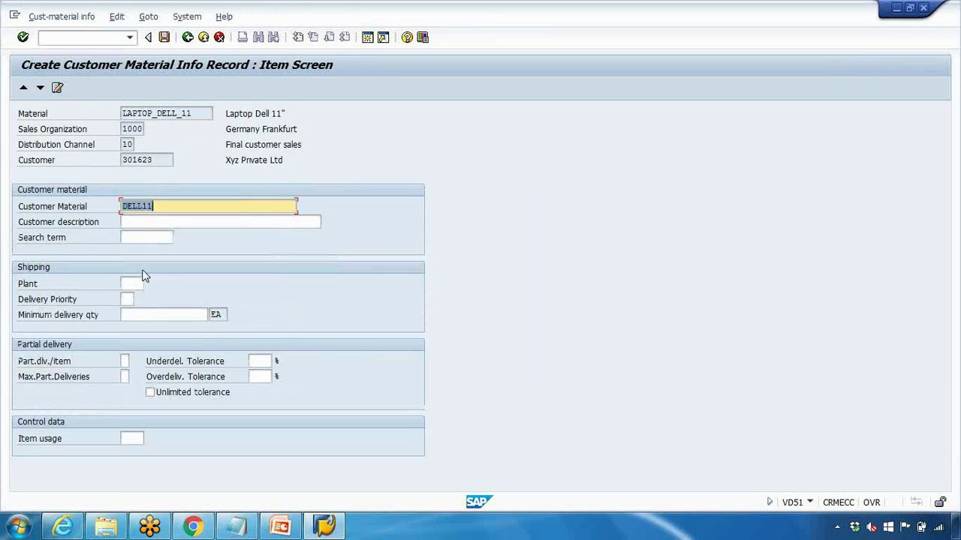
Step: Review the plant and the underdelivery and overdelivery tolerance fields on the Item Screen
click(125, 284)
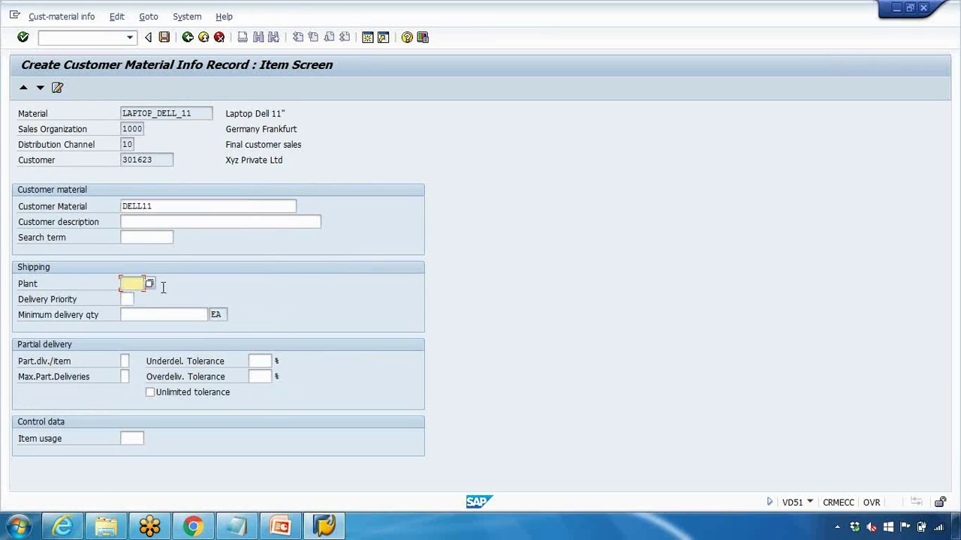
click(262, 363)
click(264, 375)
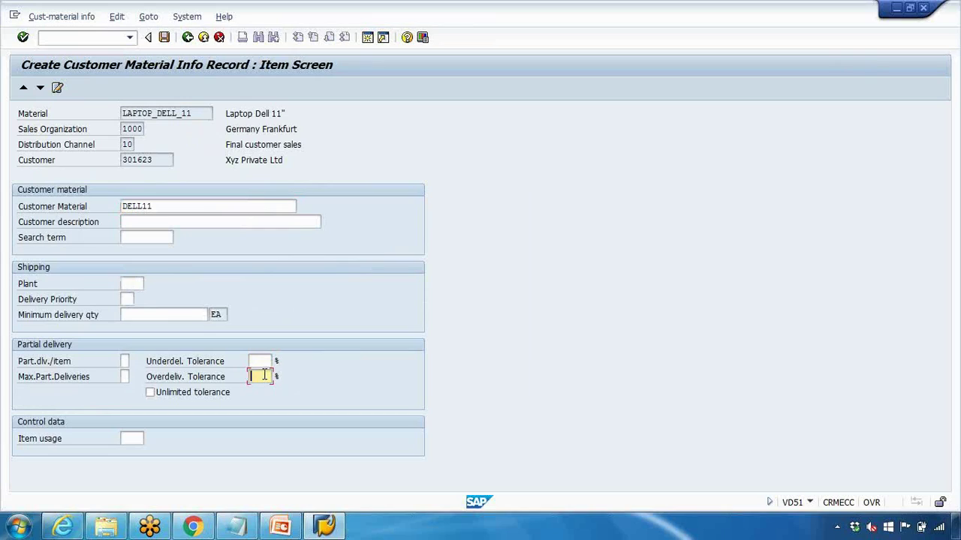
click(258, 363)
click(260, 376)
click(256, 361)
click(259, 376)
Step: Check DELL11 against LAPTOP_DELL_11 (Laptop Dell 11"), then save the info record and leave
click(138, 222)
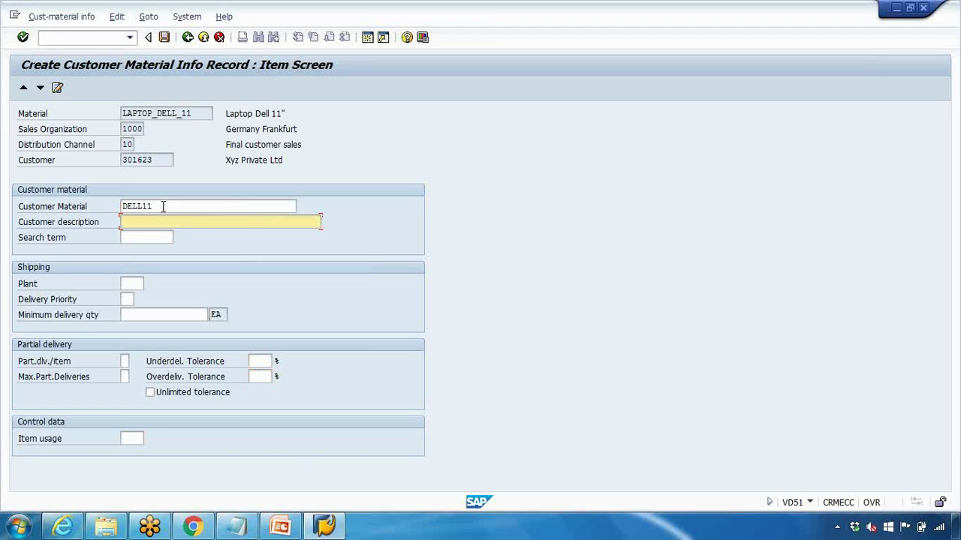
drag(162, 206, 97, 210)
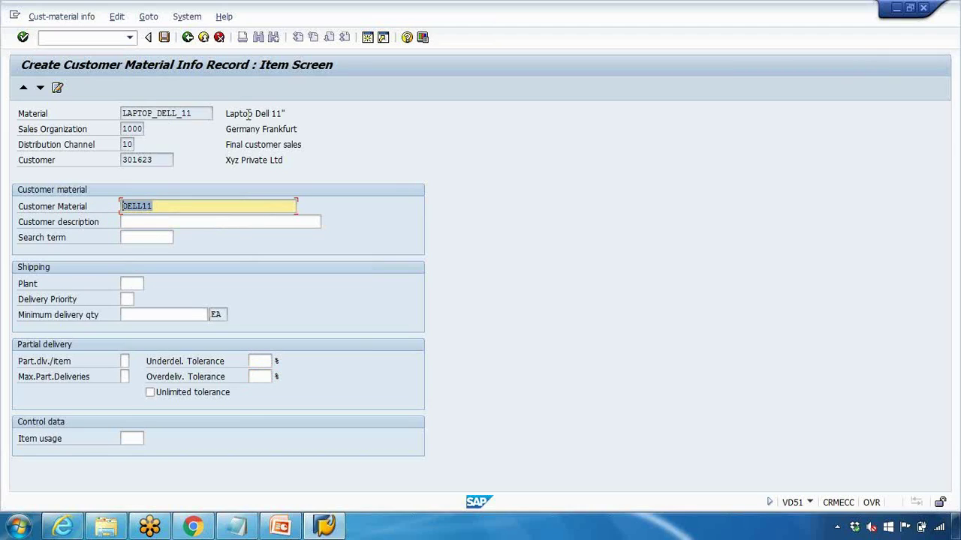
drag(201, 113, 128, 113)
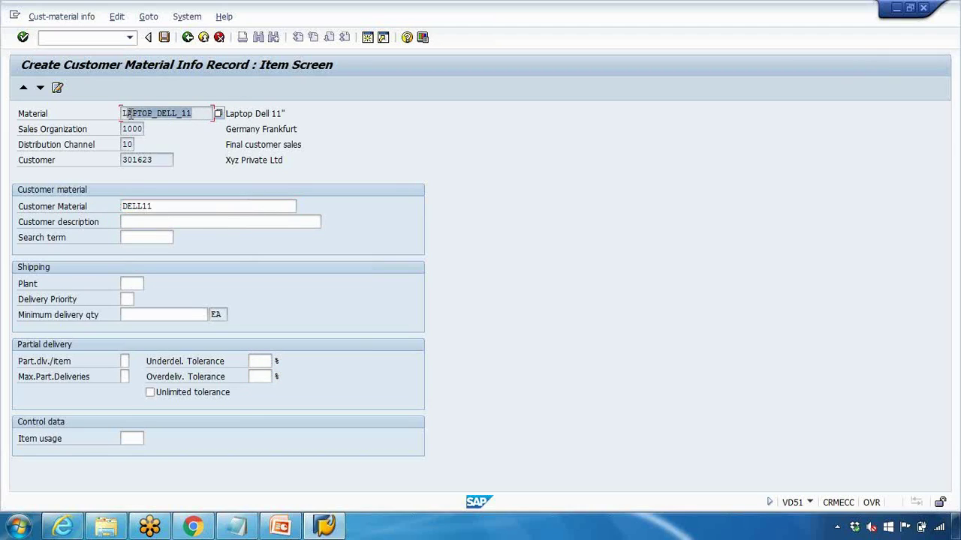
drag(226, 114, 287, 113)
drag(150, 204, 98, 203)
click(146, 224)
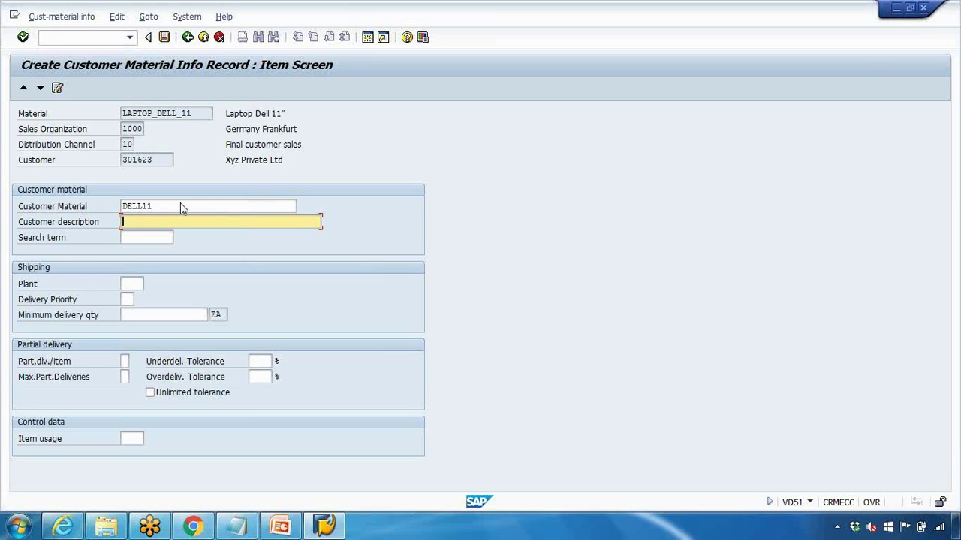
click(164, 38)
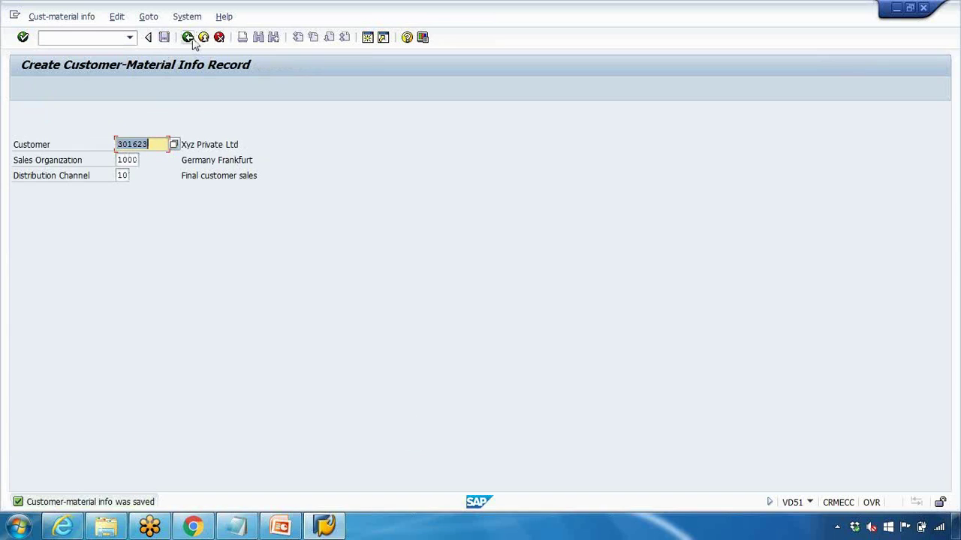
click(190, 39)
Step: Start a VA01 order of type OR and load the previously used sold-to party
click(86, 37)
text(va01)
key(Return)
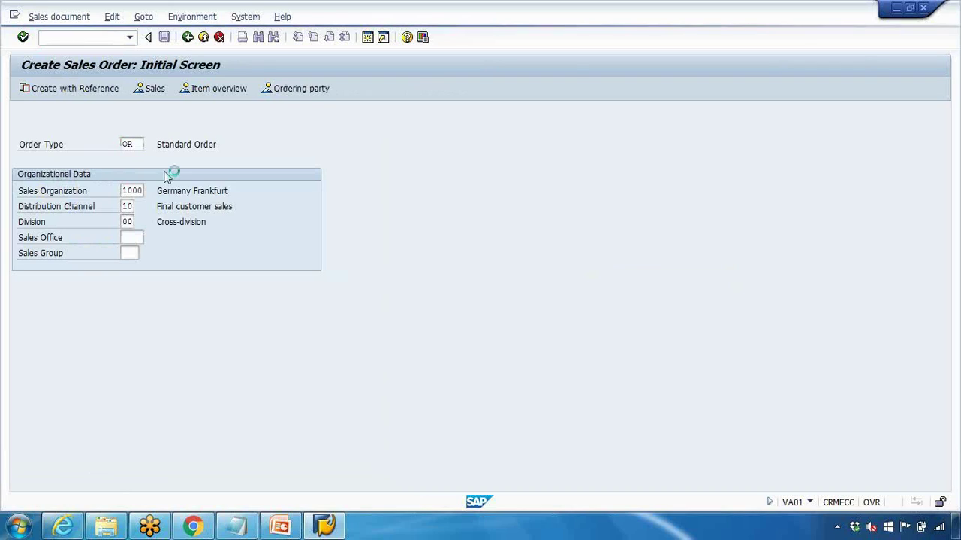
key(Return)
click(124, 129)
click(127, 146)
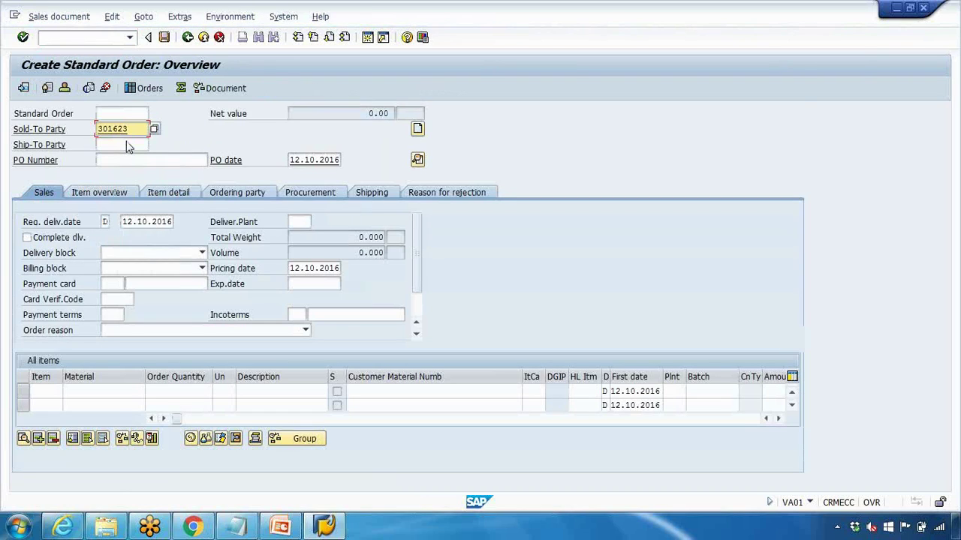
key(Return)
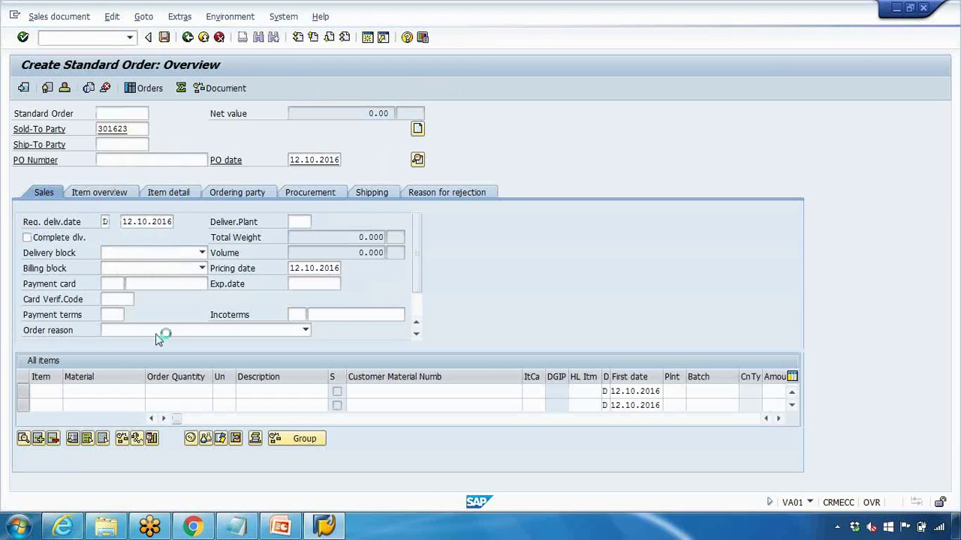
Step: Add item LAPTOP_DELL_11 from earlier entries with quantity 10
click(120, 391)
click(119, 409)
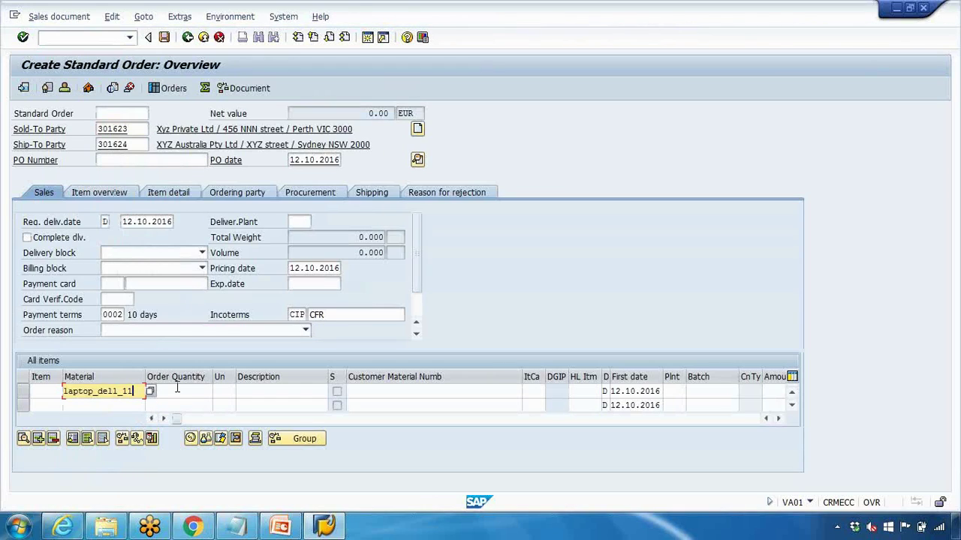
click(182, 386)
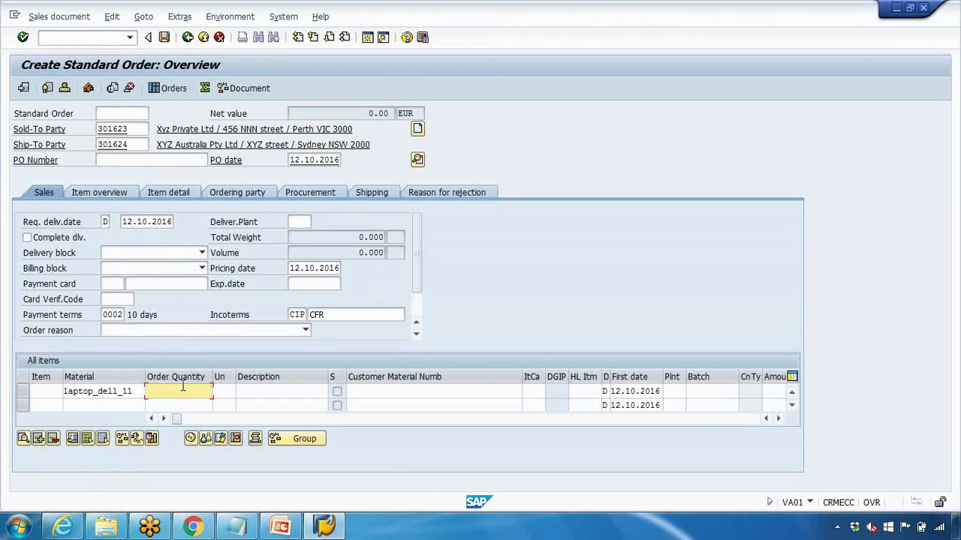
text(10)
key(Return)
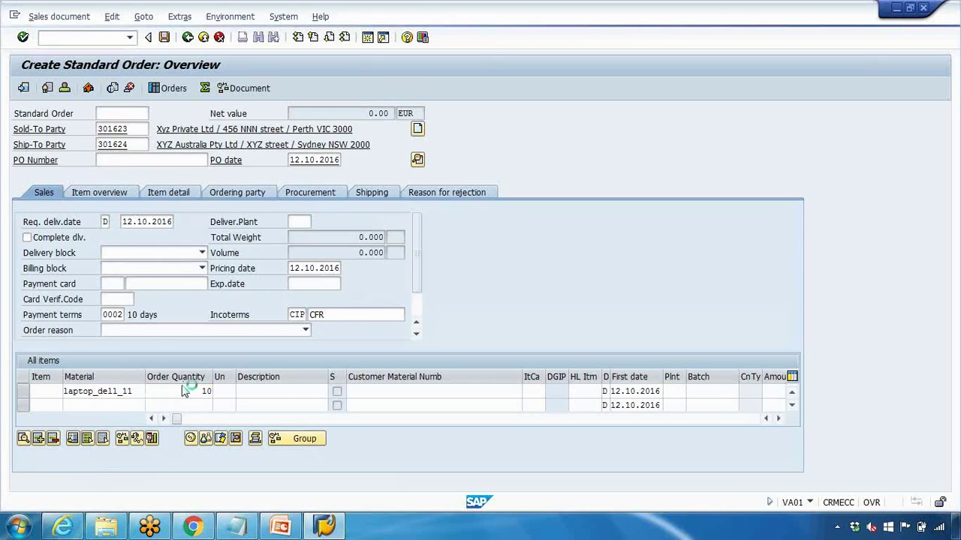
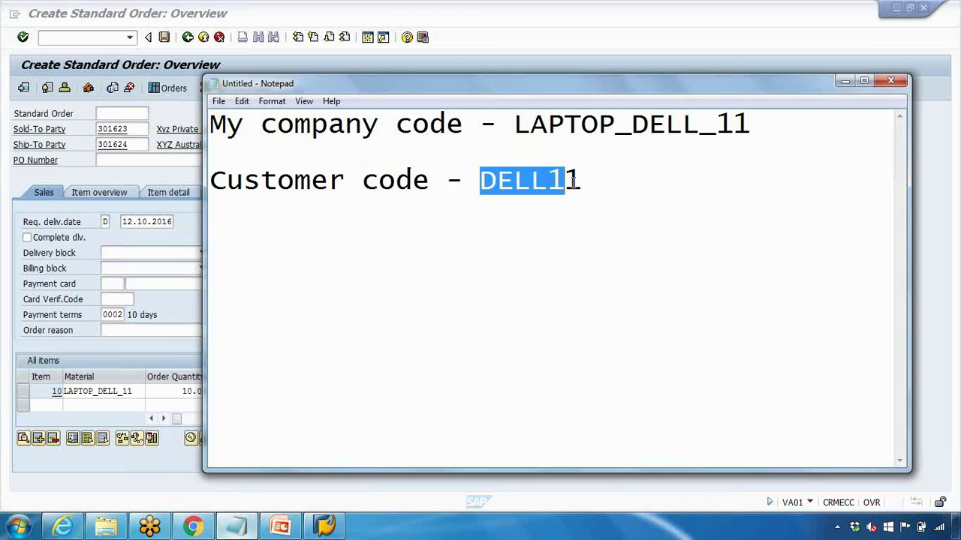
Step: Bring the SAP sales order window back to the front
click(358, 62)
Step: Start a new standard order with /nva01 for sold-to party 301623 from the history list
text(/nva01)
key(Return)
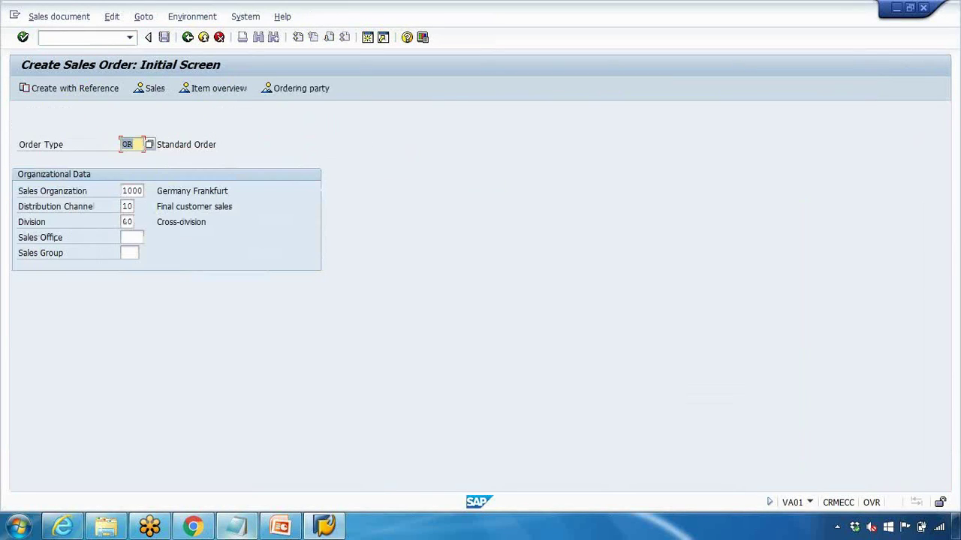
key(Return)
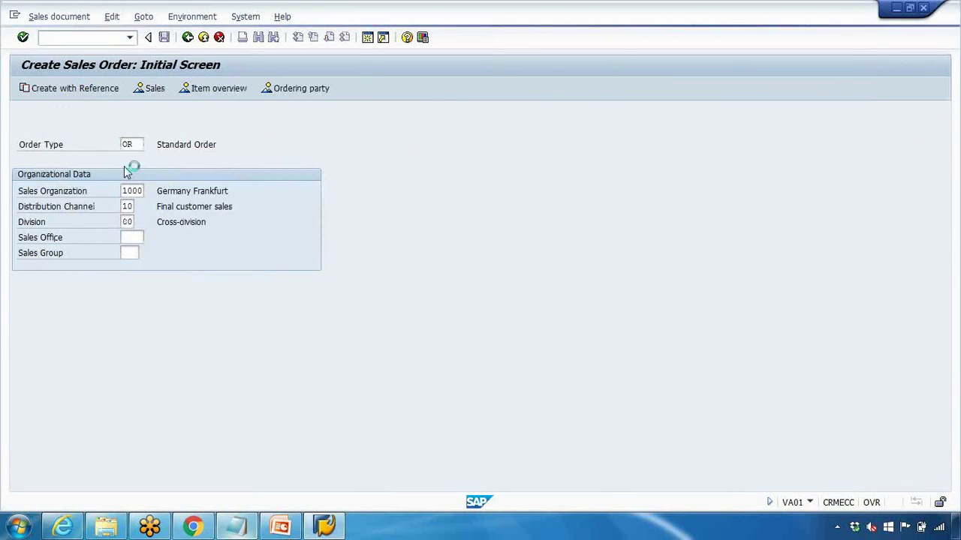
click(120, 130)
click(124, 147)
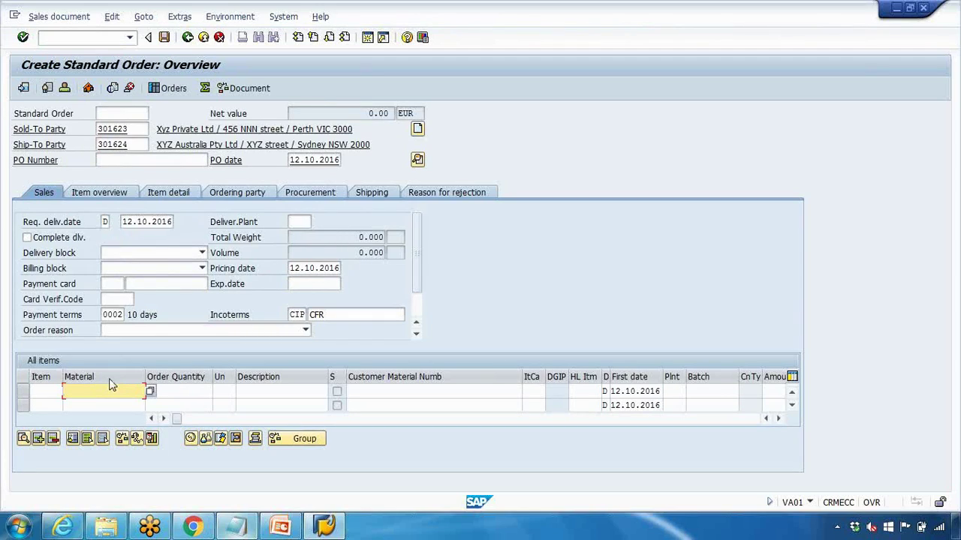
Step: Select the customer code DELL11 in the Notepad notes
key(alt+Tab)
drag(531, 123, 683, 124)
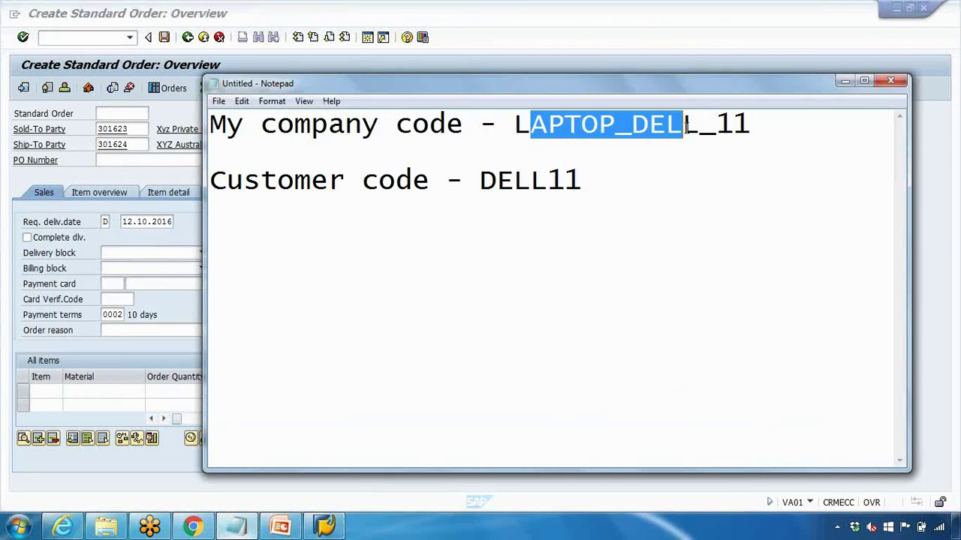
drag(481, 180, 589, 177)
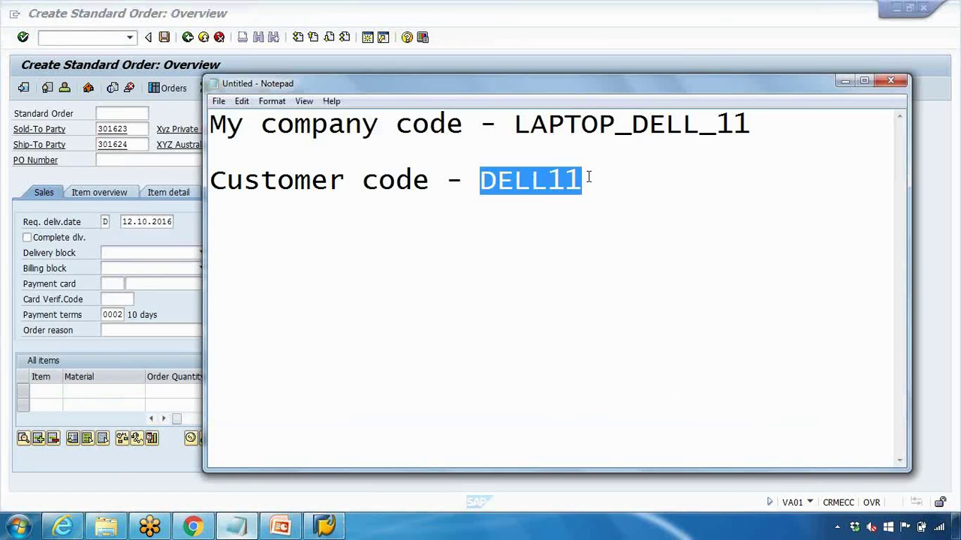
click(279, 526)
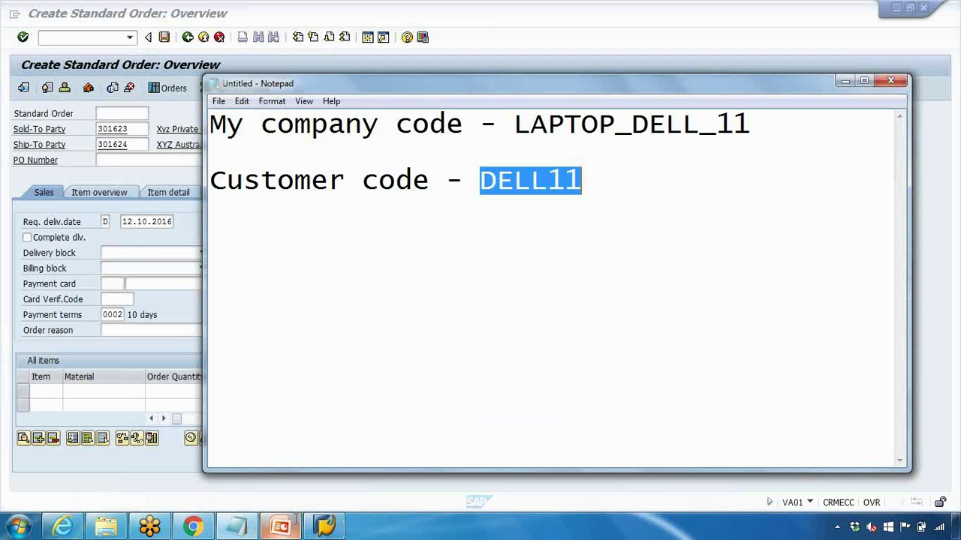
Step: Add item via customer material dell11, quantity 10, resolving to LAPTOP_DELL_11, then attempt saving
click(630, 72)
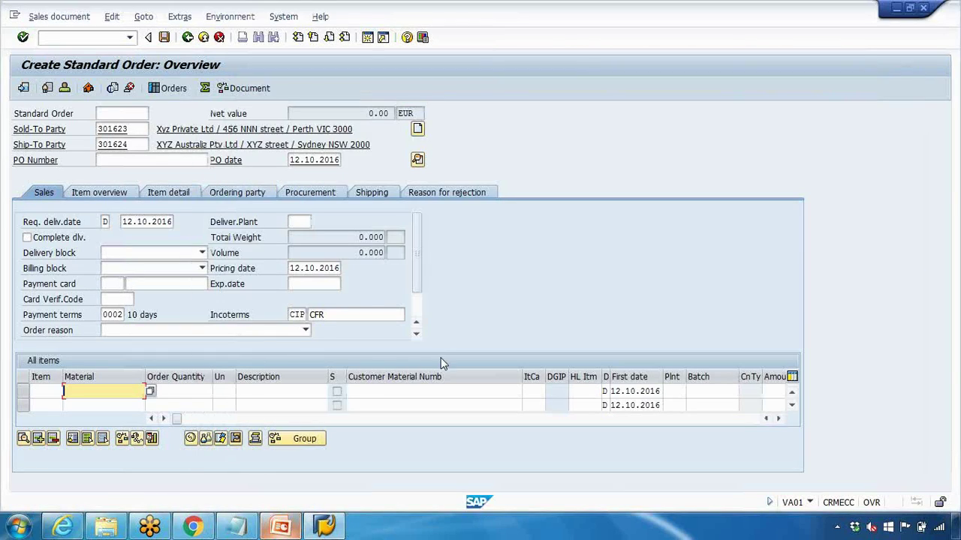
click(376, 390)
text(dell11)
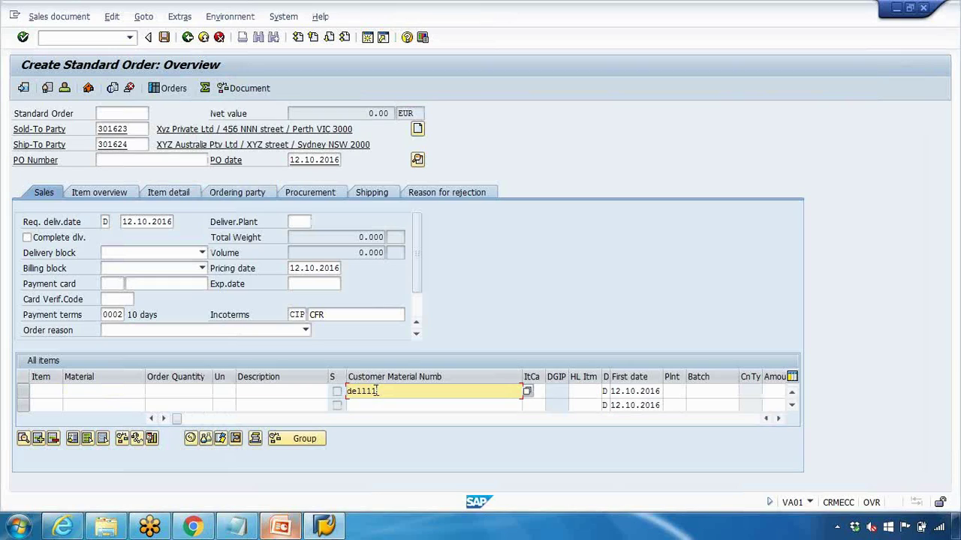
click(200, 393)
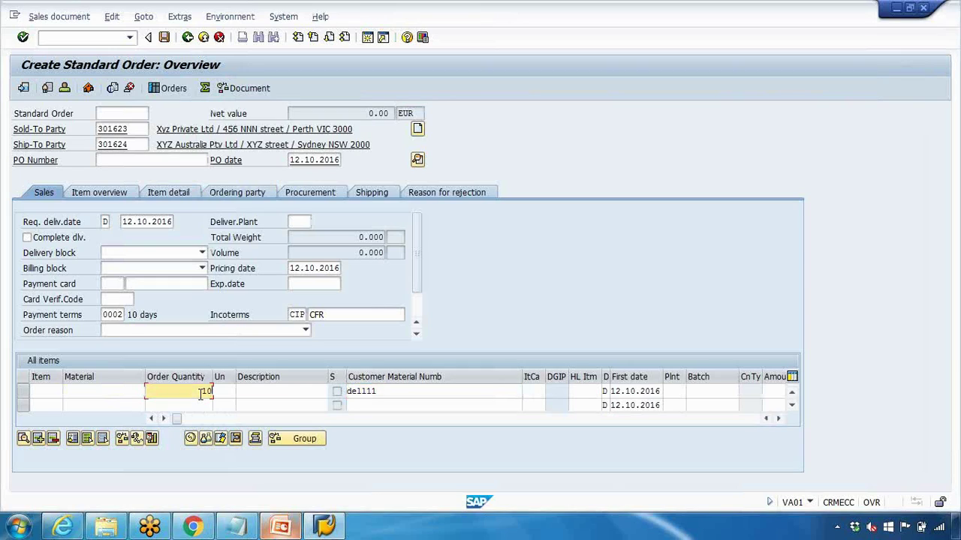
key(Return)
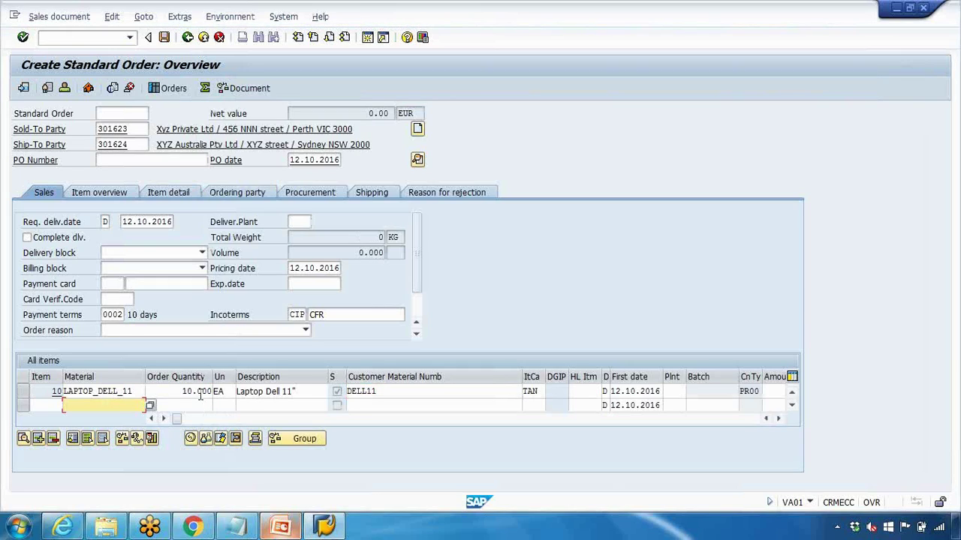
drag(133, 391, 31, 396)
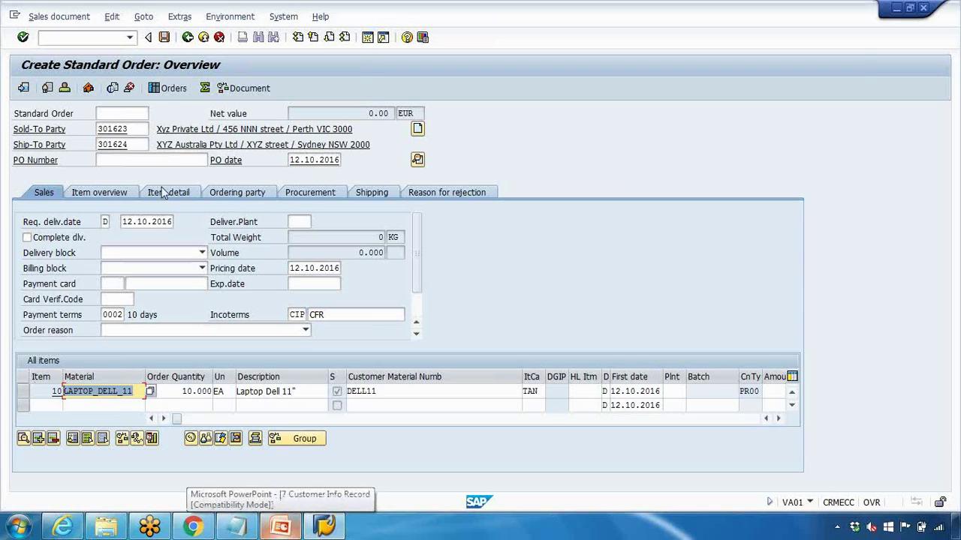
click(164, 37)
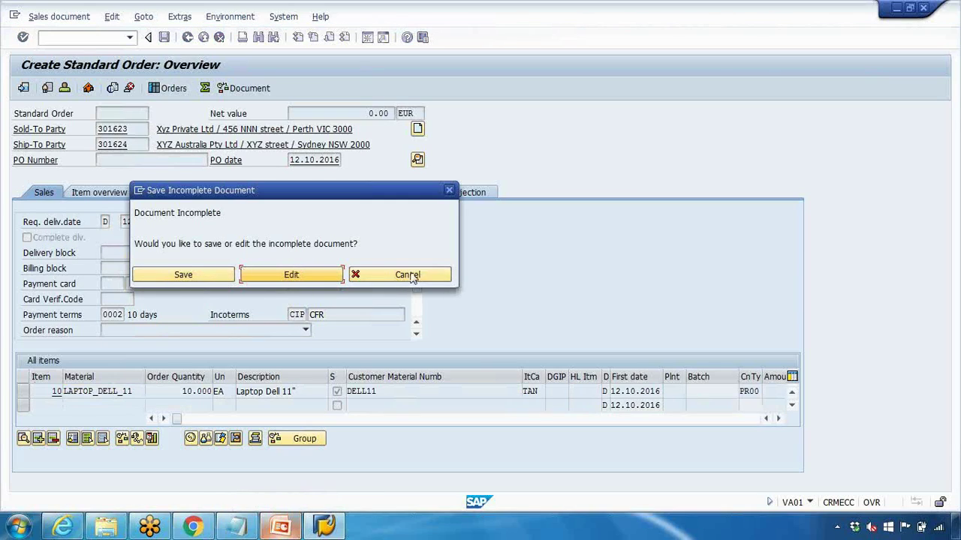
Step: Present the PowerPoint slides 'Order entry using CIR' through 'Searching for a CIR', then end the show
click(280, 526)
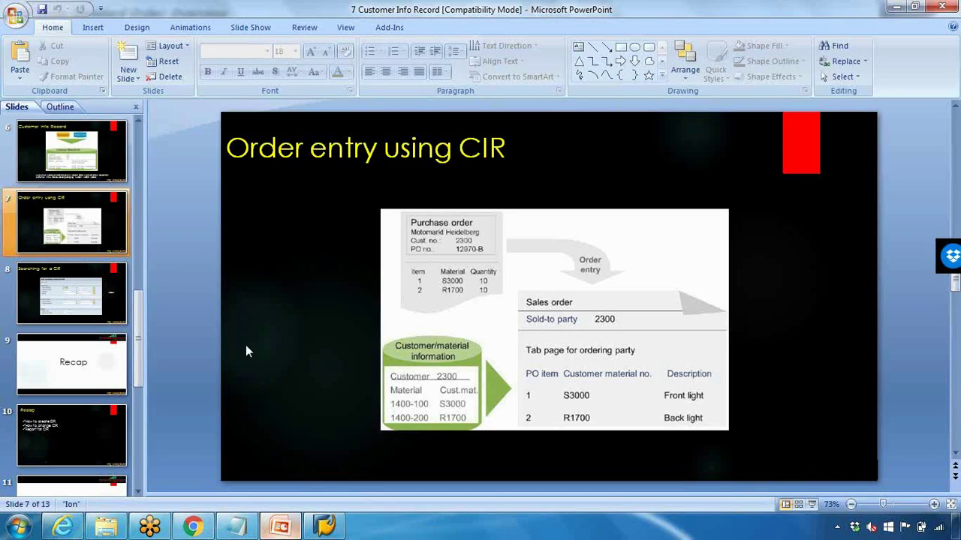
click(811, 505)
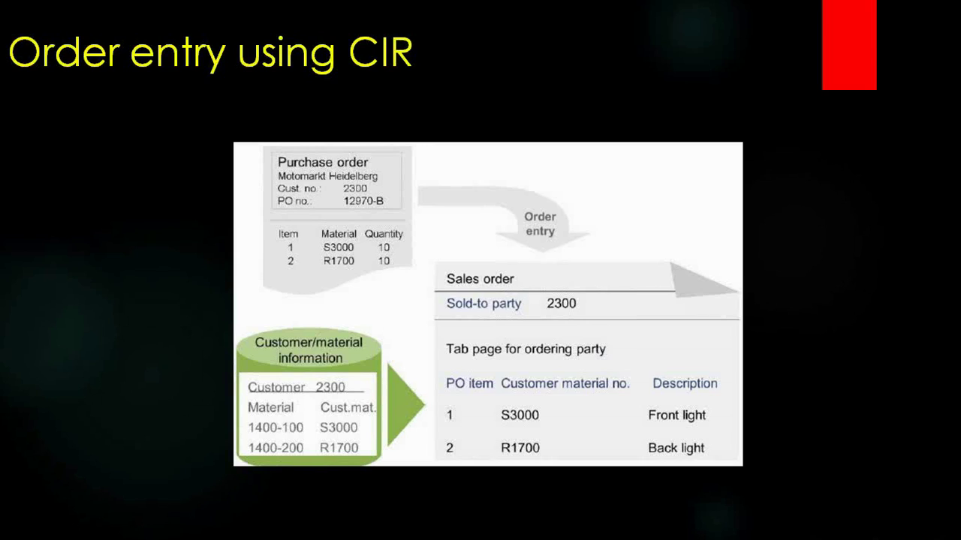
key(Right)
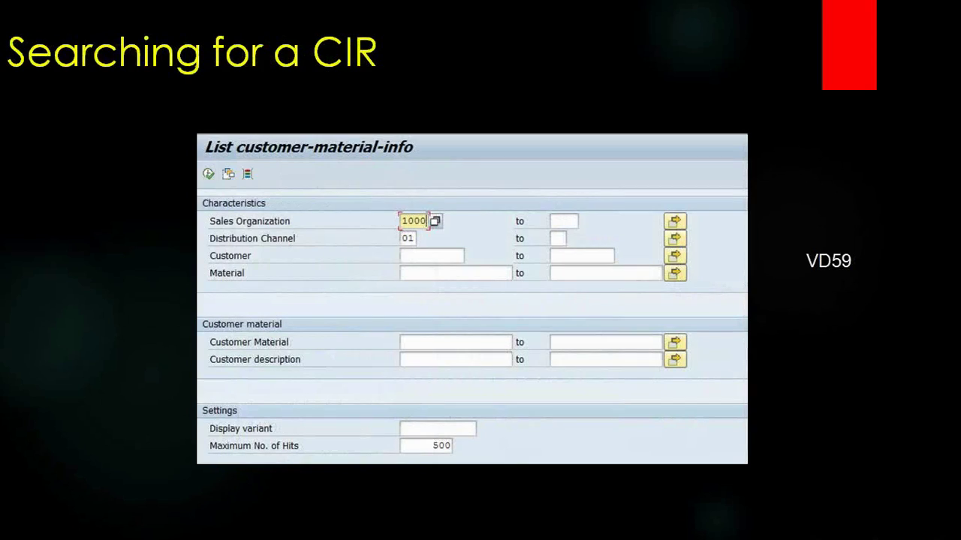
key(Escape)
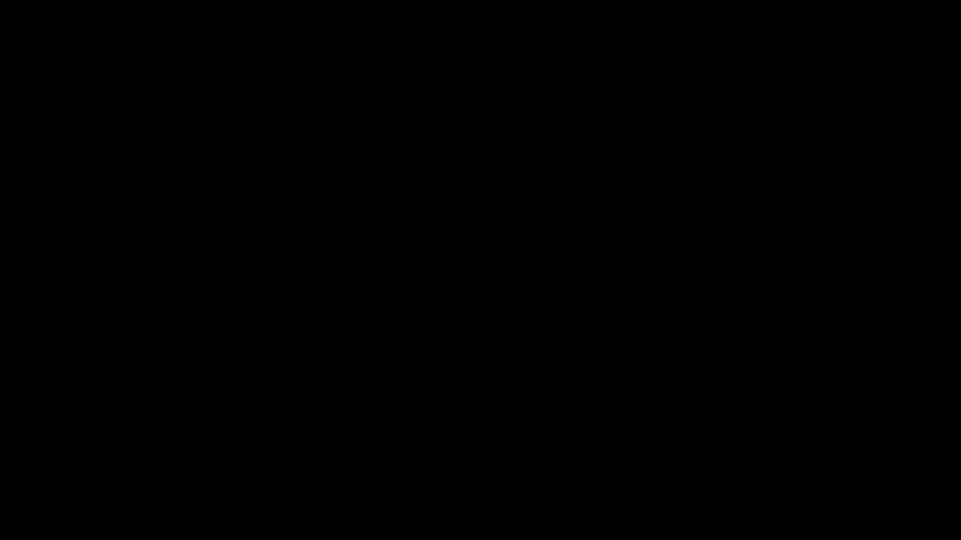
Step: Exit the unsaved order and expand the Information System folder in the Easy Access tree
click(330, 528)
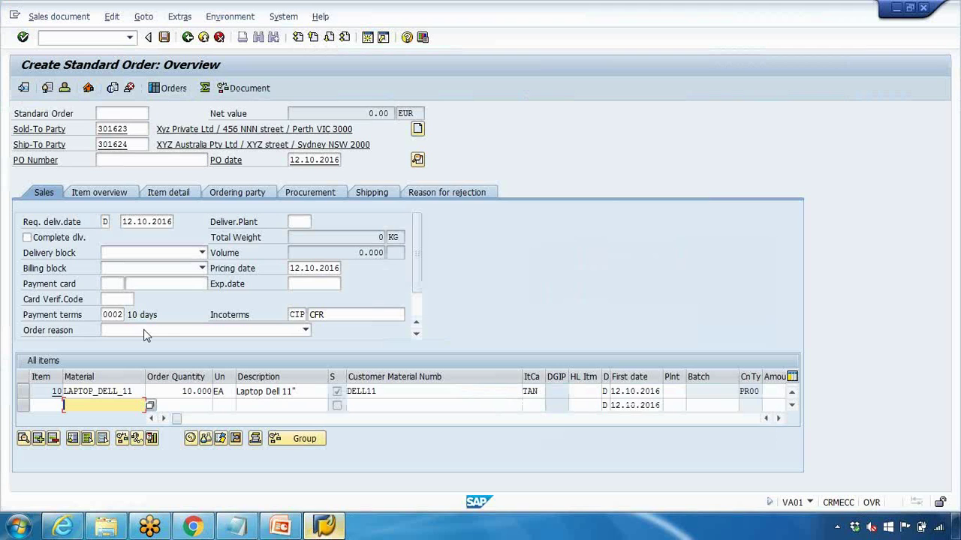
click(201, 37)
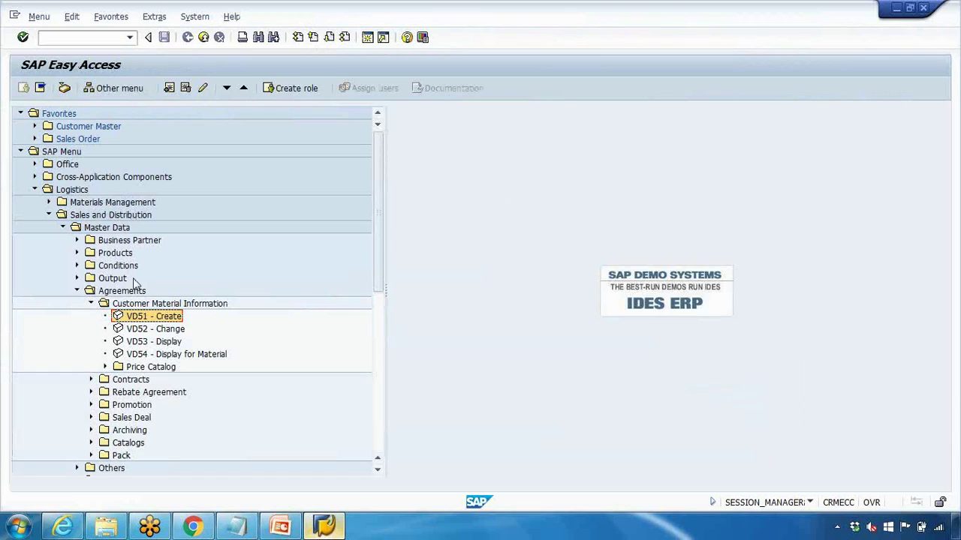
click(106, 367)
click(106, 367)
scroll(88, 405, down, 2)
click(77, 405)
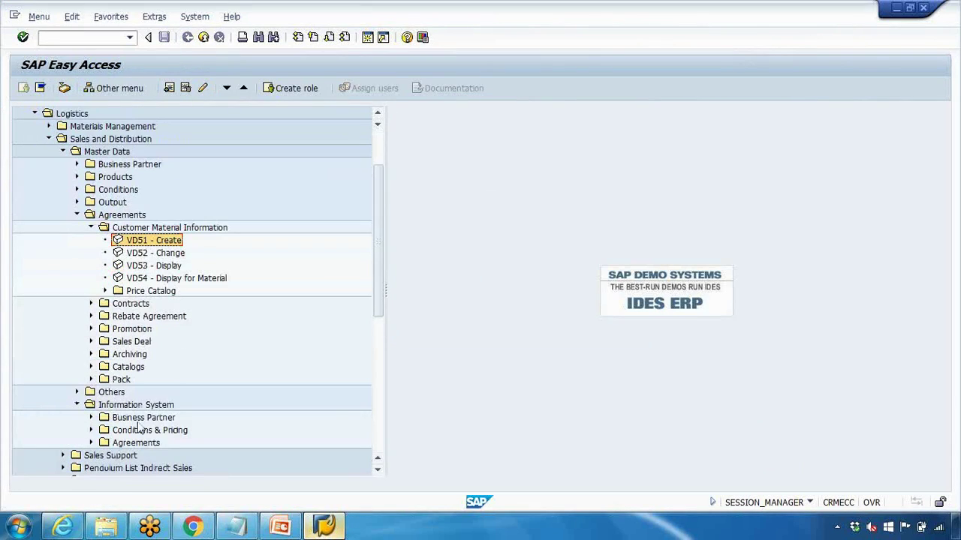
Step: Run transaction vd59 to open the customer-material-info list selection
click(82, 38)
text(vd59)
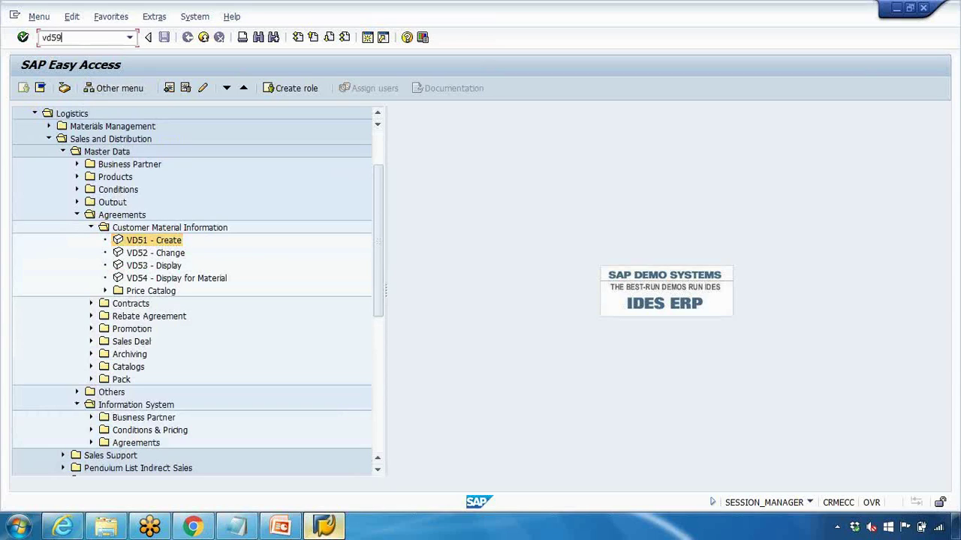
key(Return)
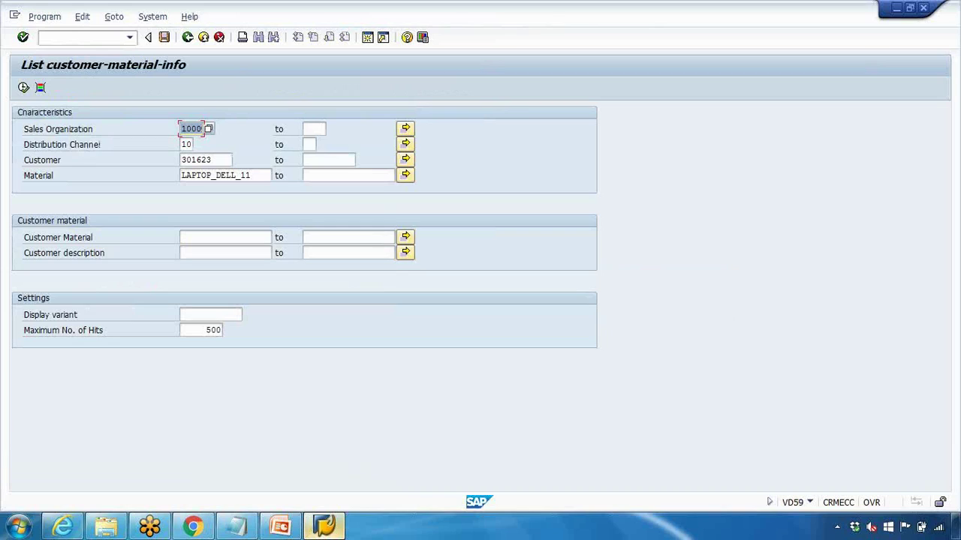
Step: Clear material LAPTOP_DELL_11 and list info records for customer 301623
double_click(258, 178)
key(BackSpace)
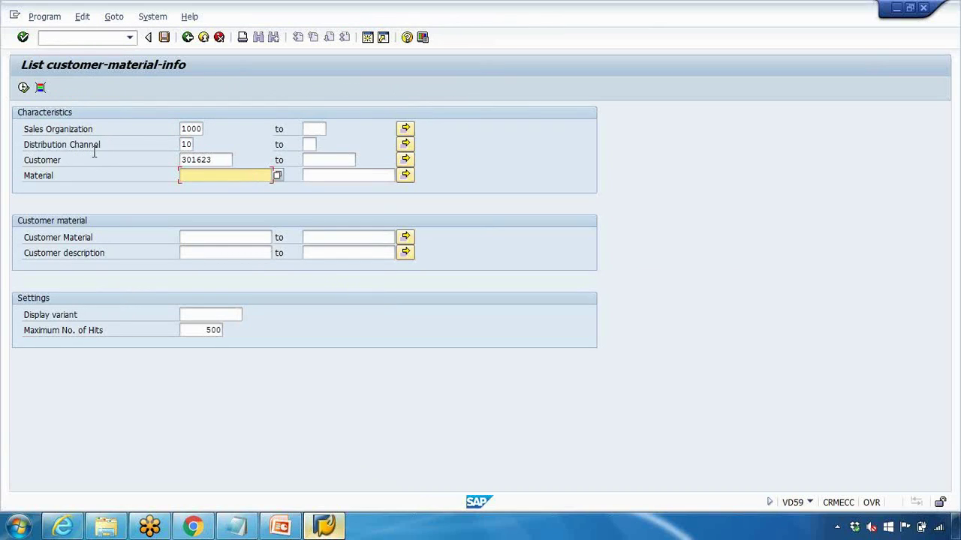
key(Up)
click(213, 160)
double_click(213, 160)
click(195, 175)
click(24, 87)
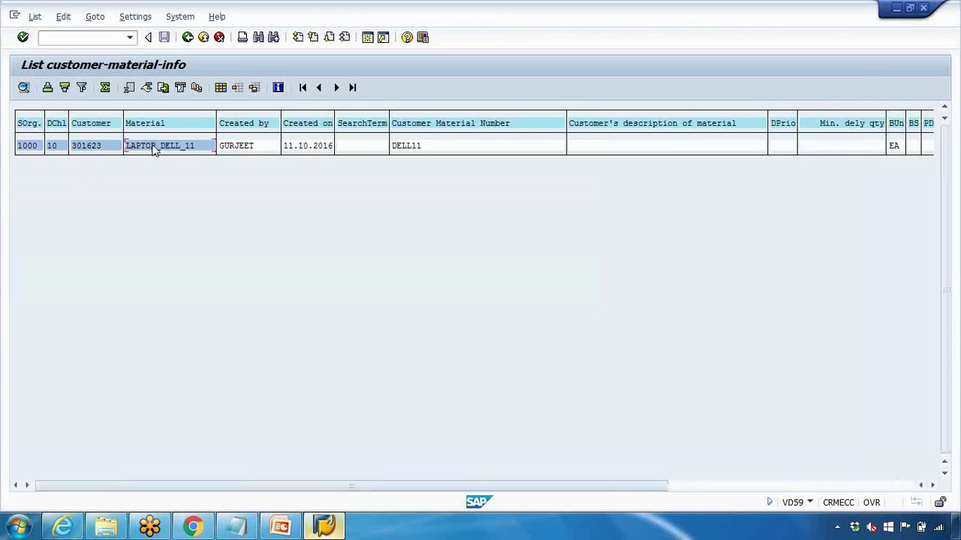
Step: Clear customer 301623, list all info records, and return to the search criteria
click(188, 36)
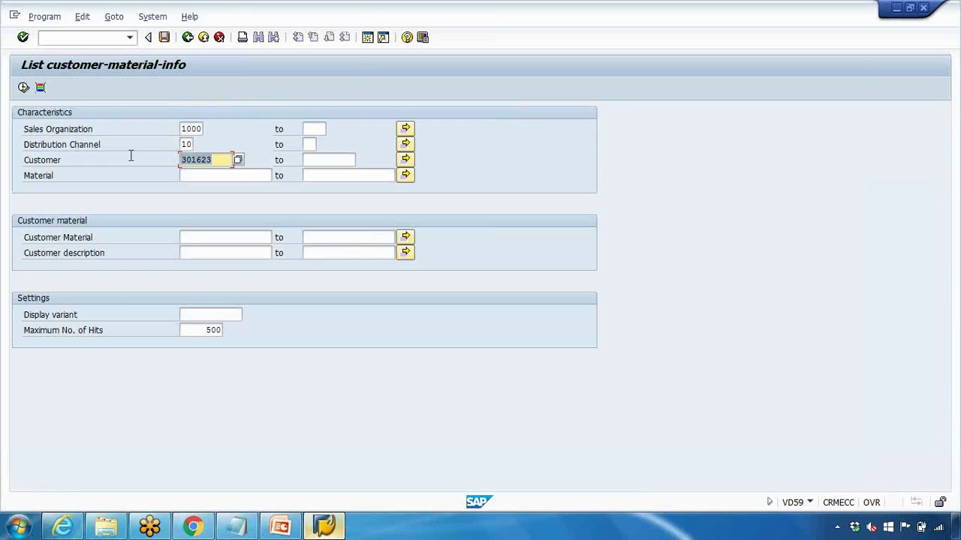
key(BackSpace)
click(131, 155)
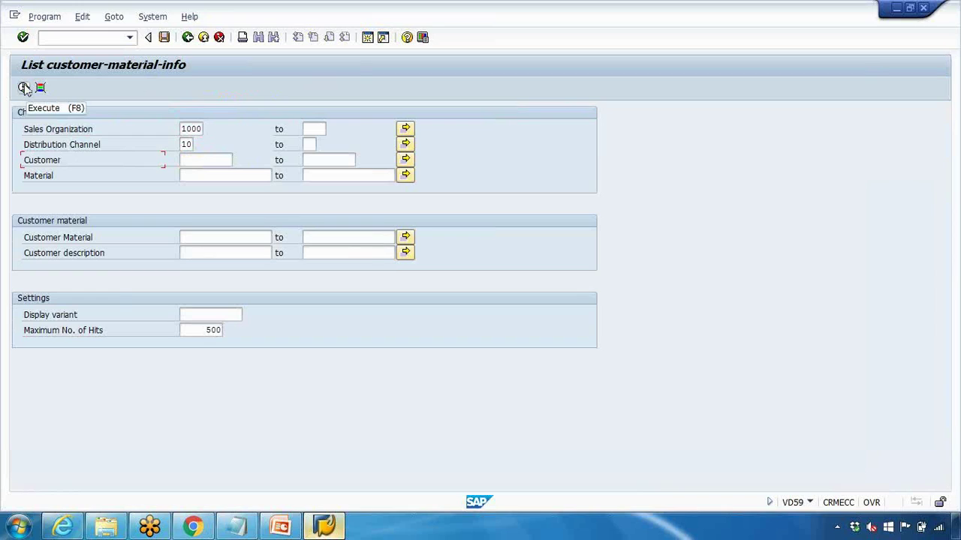
click(25, 89)
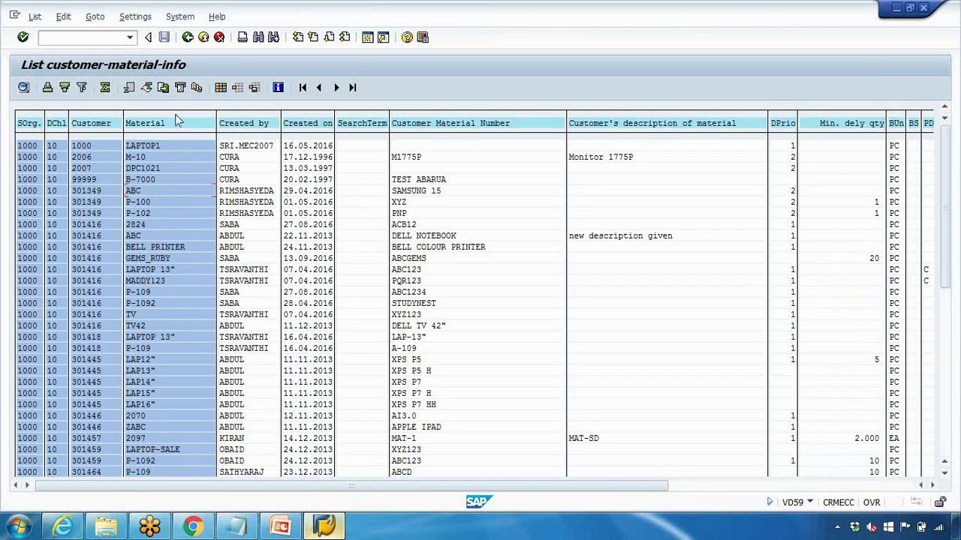
click(188, 38)
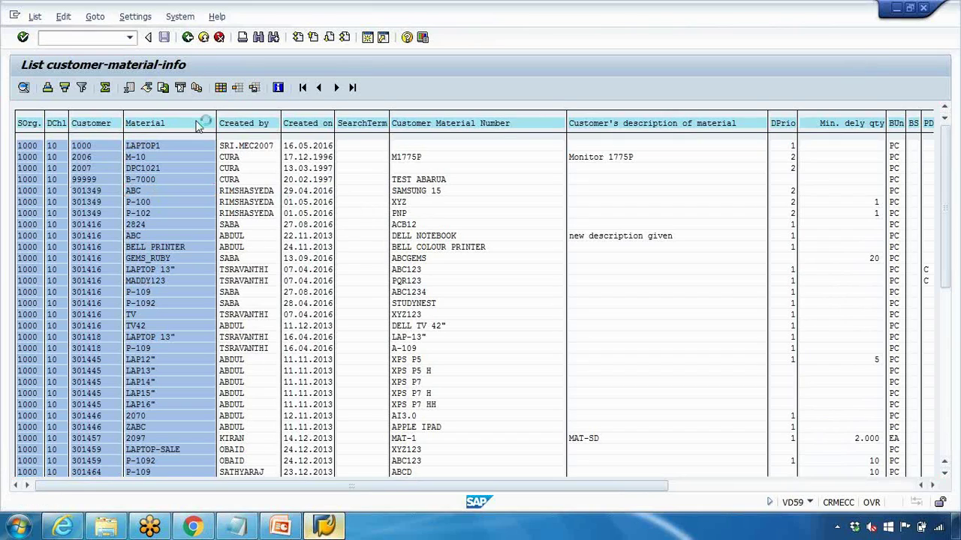
click(200, 175)
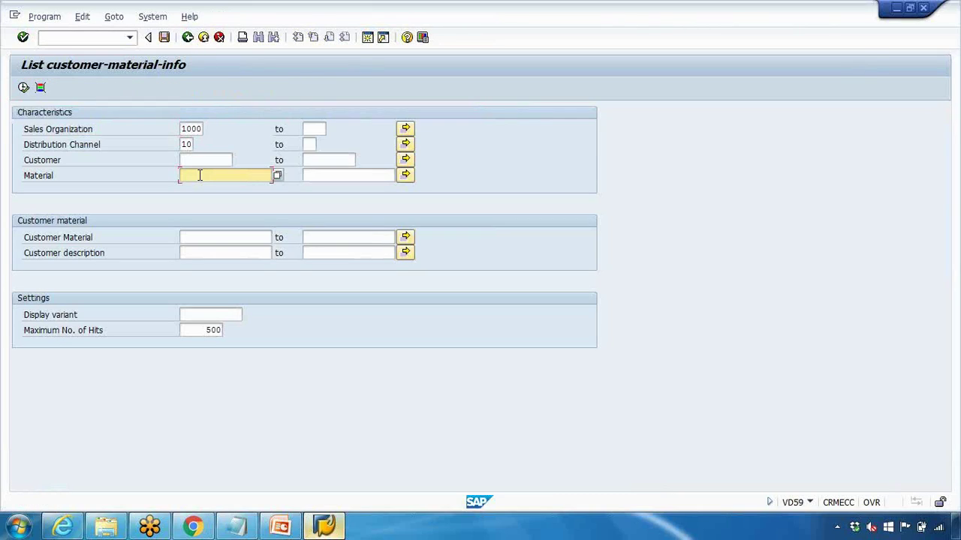
Step: Copy LAPTOP_DELL_11 from Notepad into the VD59 Material field
key(alt+Tab)
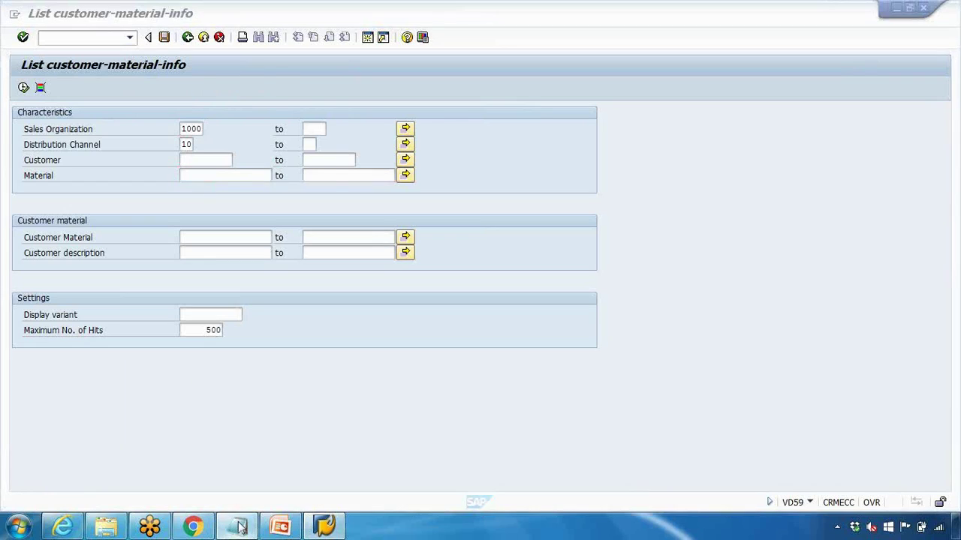
drag(511, 129, 743, 111)
key(ctrl+c)
key(alt+Tab)
key(ctrl+v)
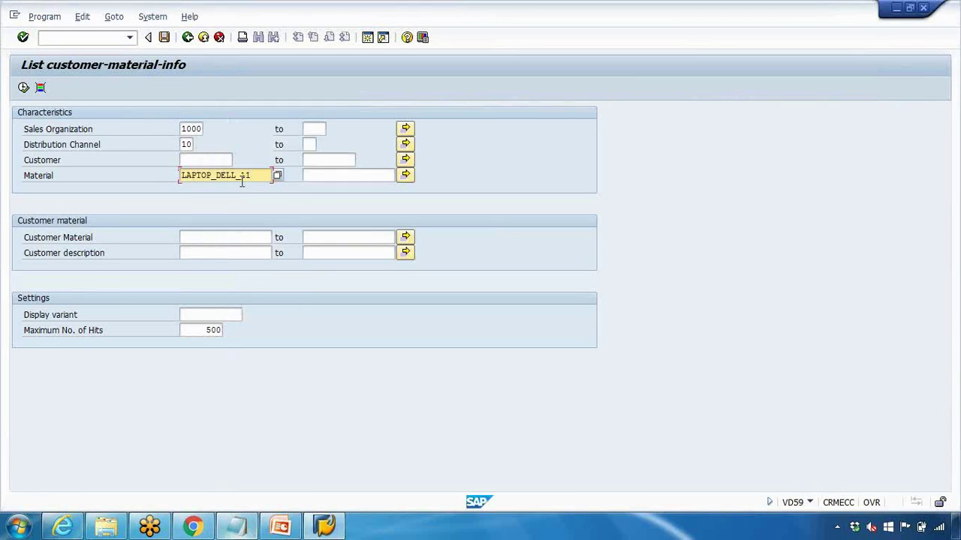
Step: List the LAPTOP_DELL_11 info record (customer 301623, DELL11) and return to the criteria
drag(250, 175, 177, 176)
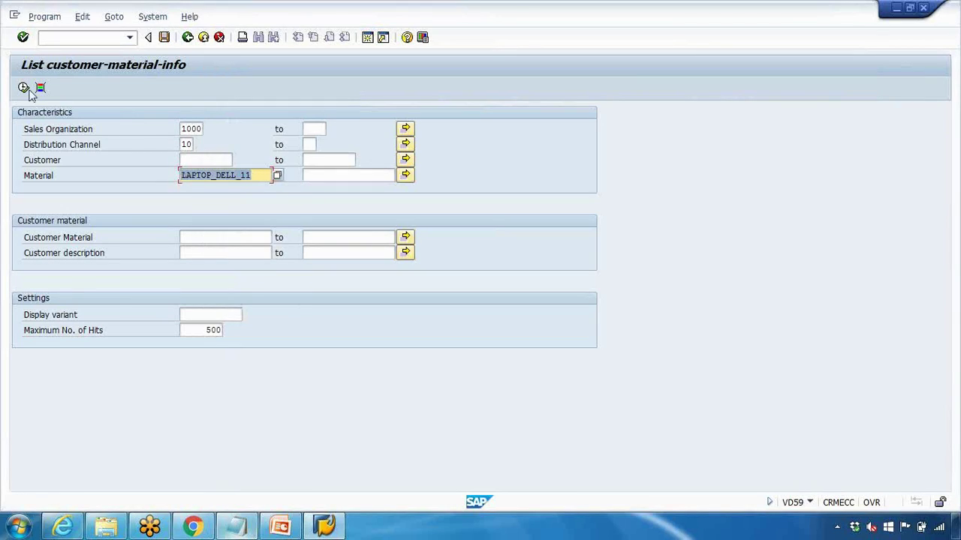
click(23, 88)
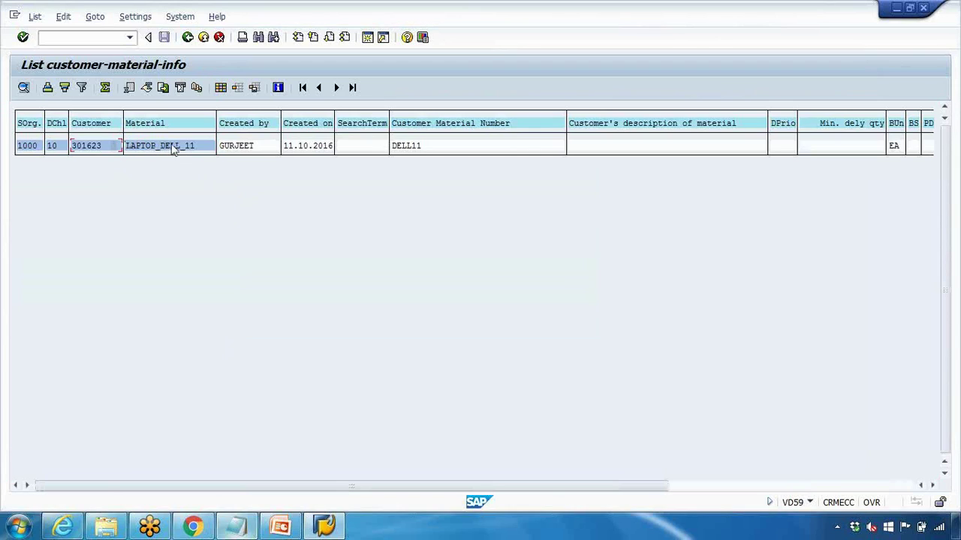
click(98, 150)
click(189, 37)
drag(252, 175, 172, 170)
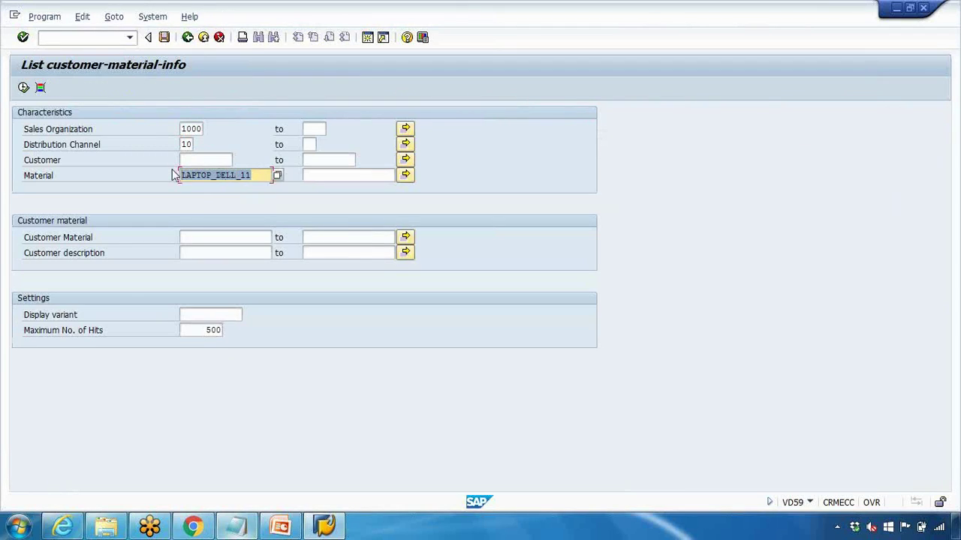
drag(256, 176, 148, 174)
Step: Rerun the LAPTOP_DELL_11 search, then clear the Material criterion
click(24, 87)
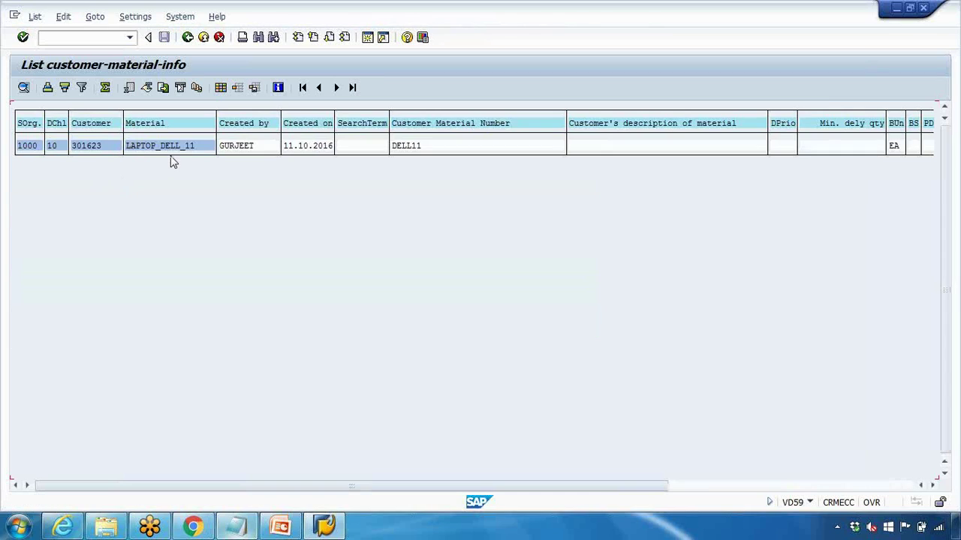
click(188, 36)
double_click(250, 182)
key(Delete)
Step: Search info records by customer material number dell11 and go back
click(205, 238)
text(dell11)
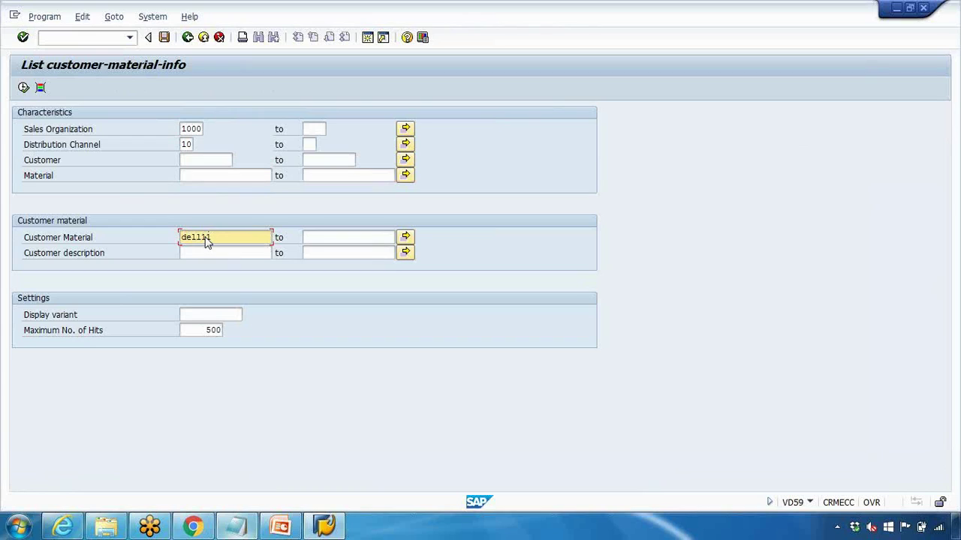
click(25, 89)
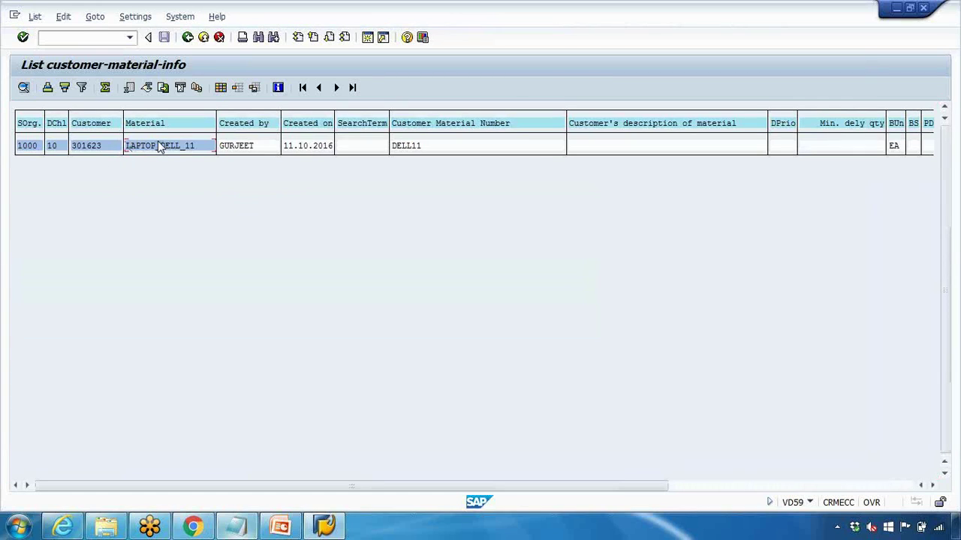
click(188, 37)
Step: Clear the customer material, list all info records, and restart the PowerPoint slide show
drag(201, 241, 161, 231)
key(BackSpace)
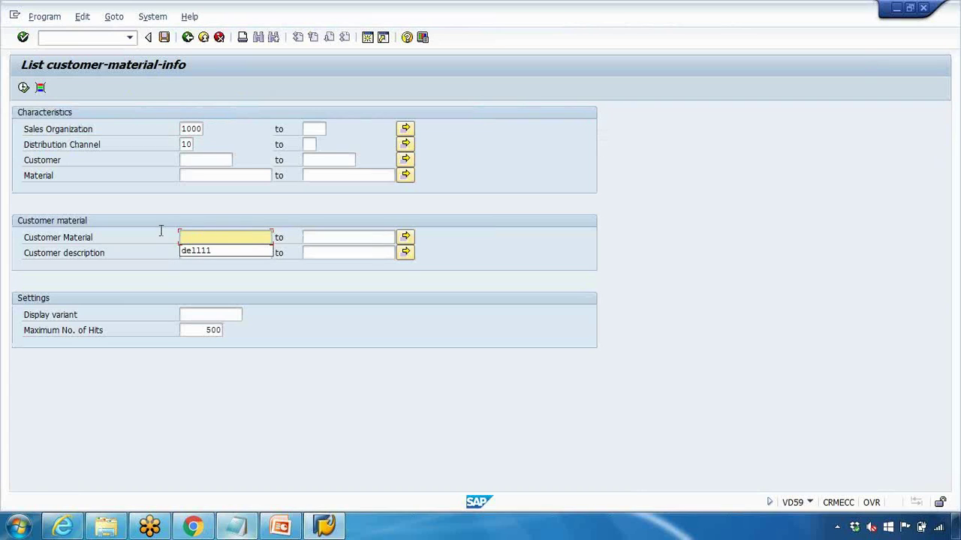
click(24, 87)
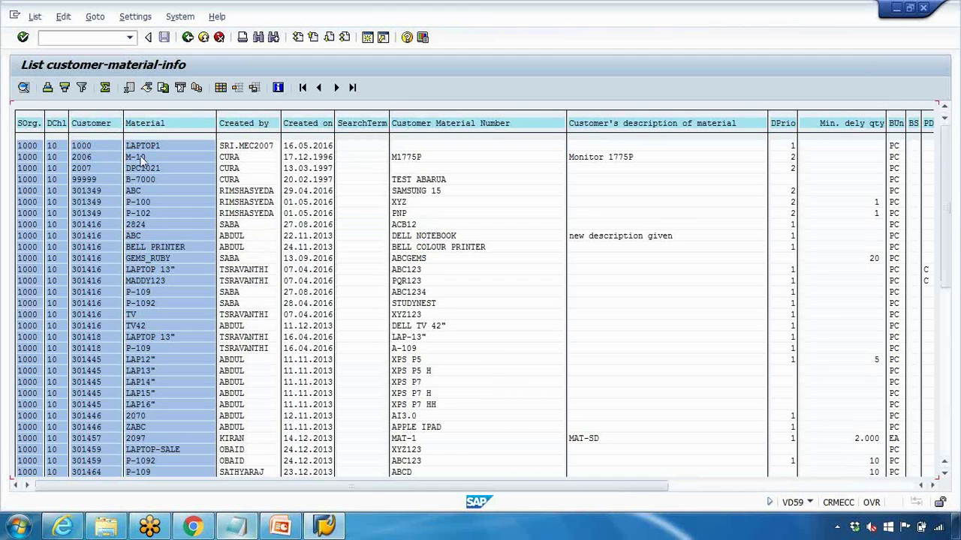
scroll(225, 286, down, 10)
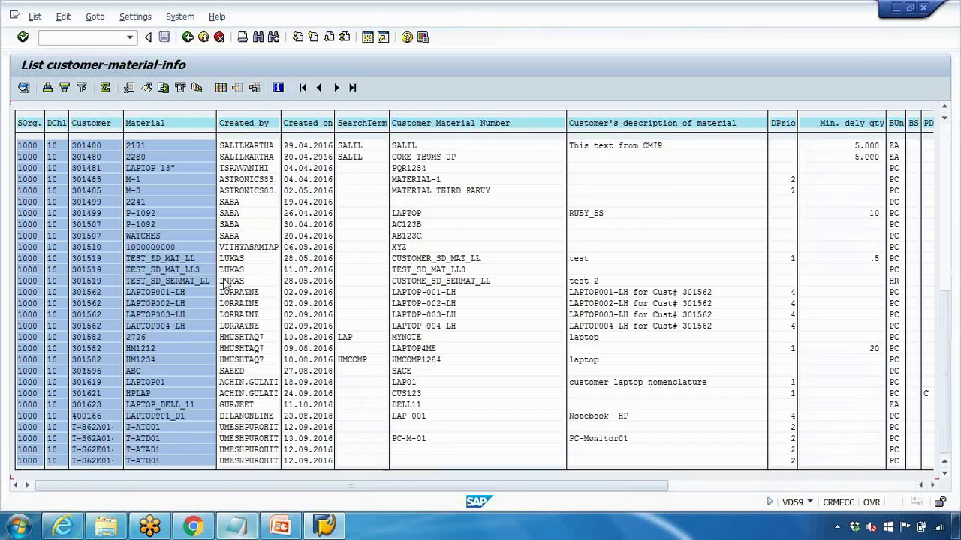
click(280, 527)
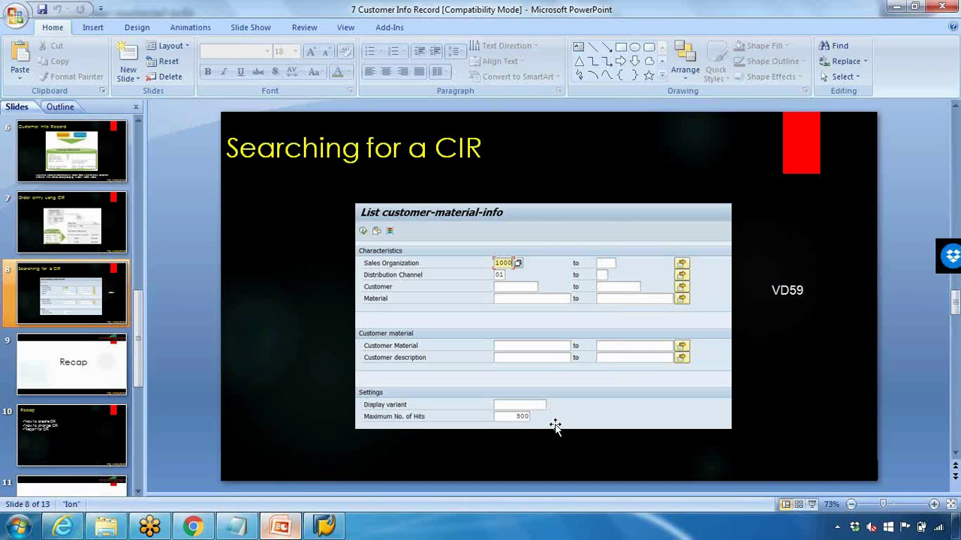
click(812, 504)
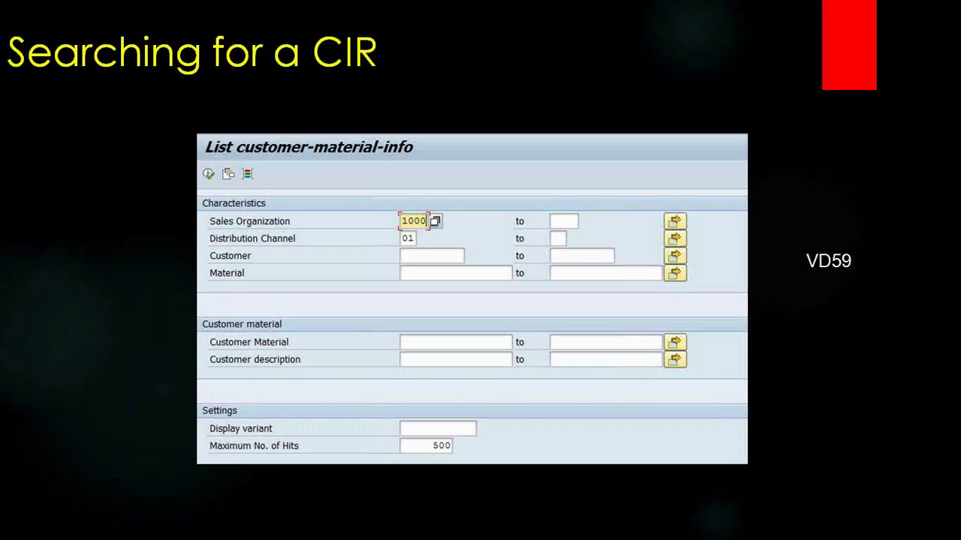